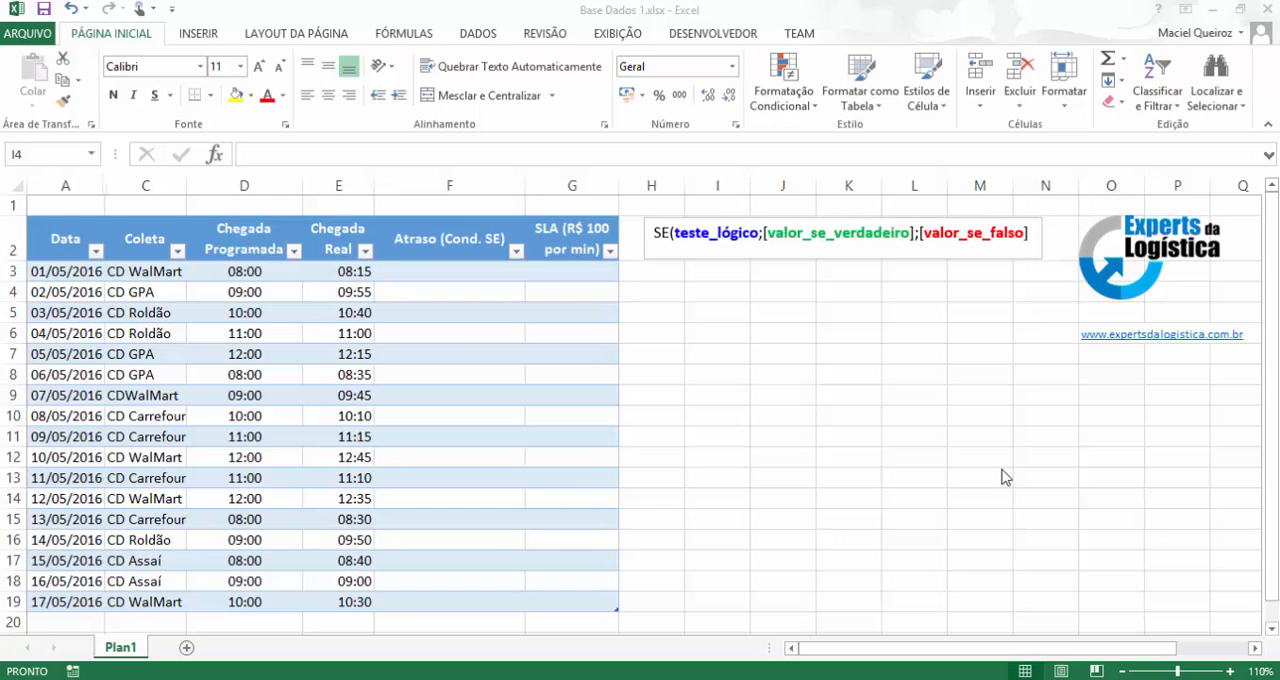
left_click(666, 293)
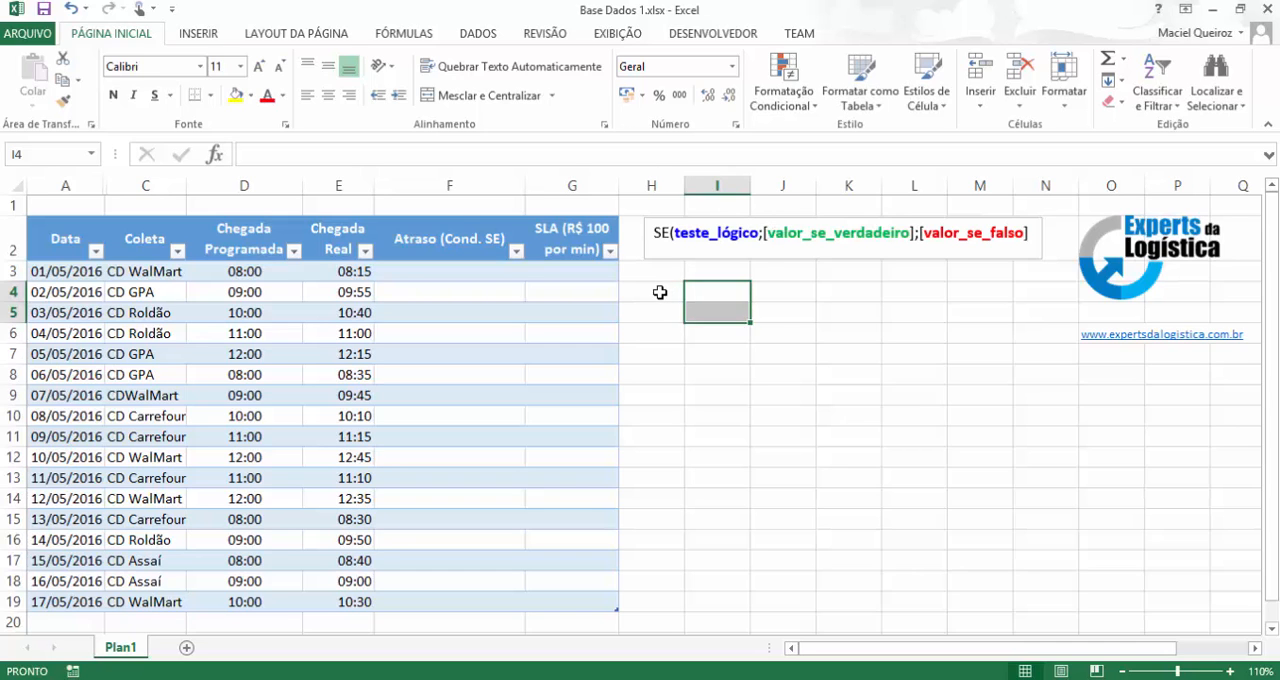
left_click(660, 292)
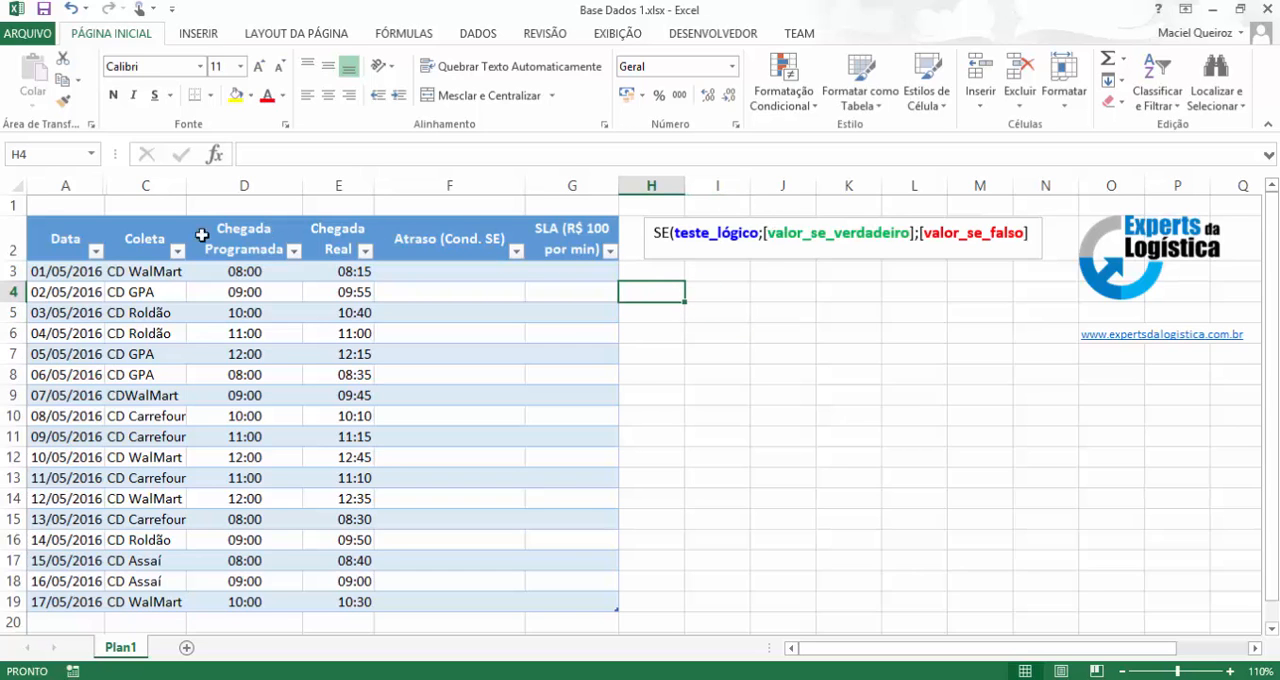
left_click(75, 253)
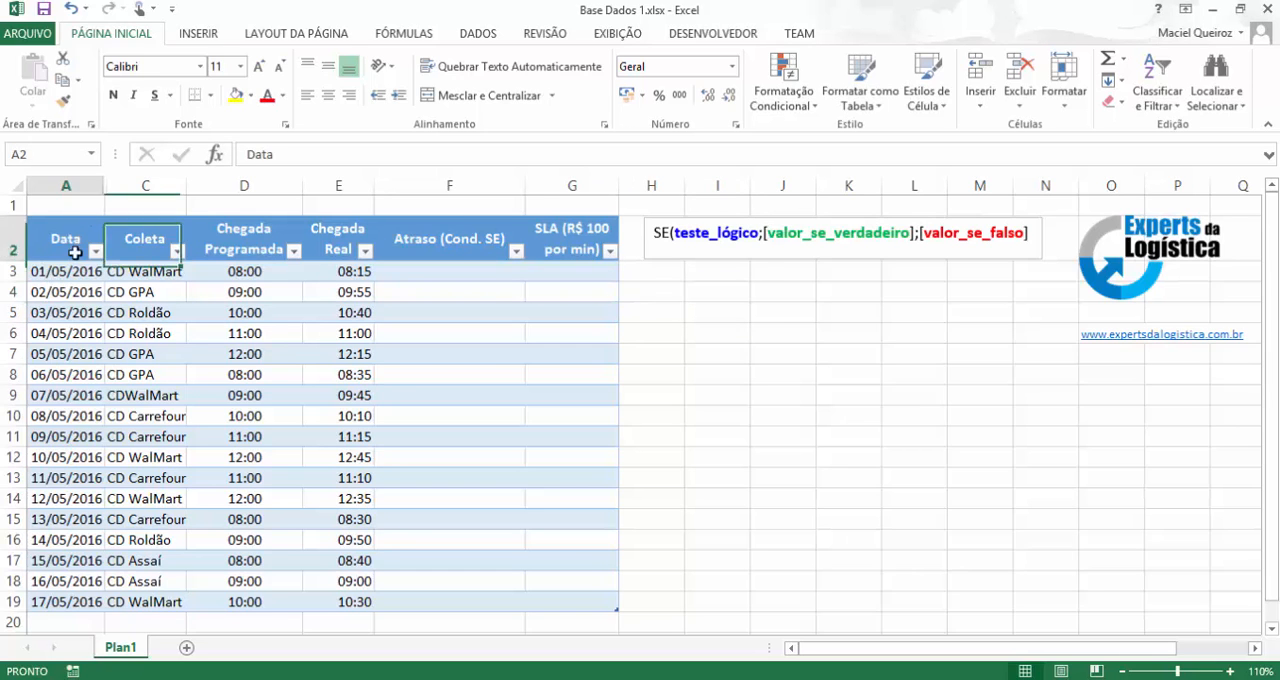
left_click_drag(75, 253, 605, 605)
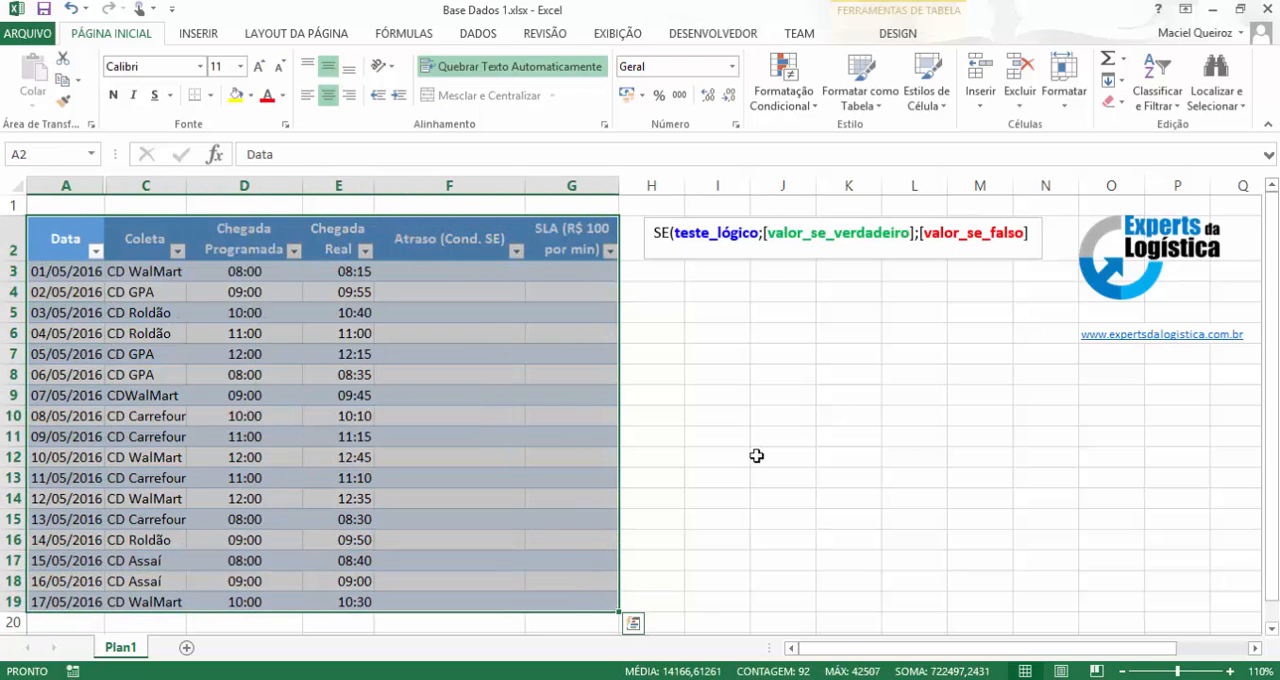
left_click(666, 291)
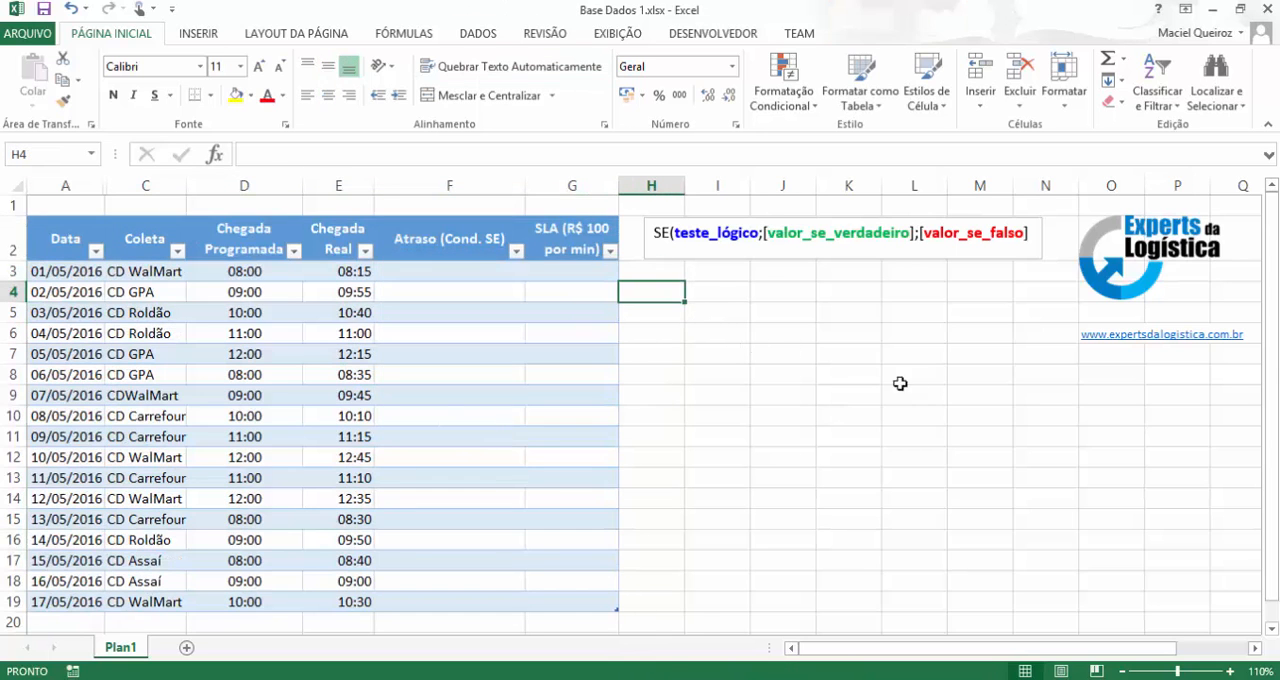
Enter the sample value 20 in cell I4.
left_click(700, 289)
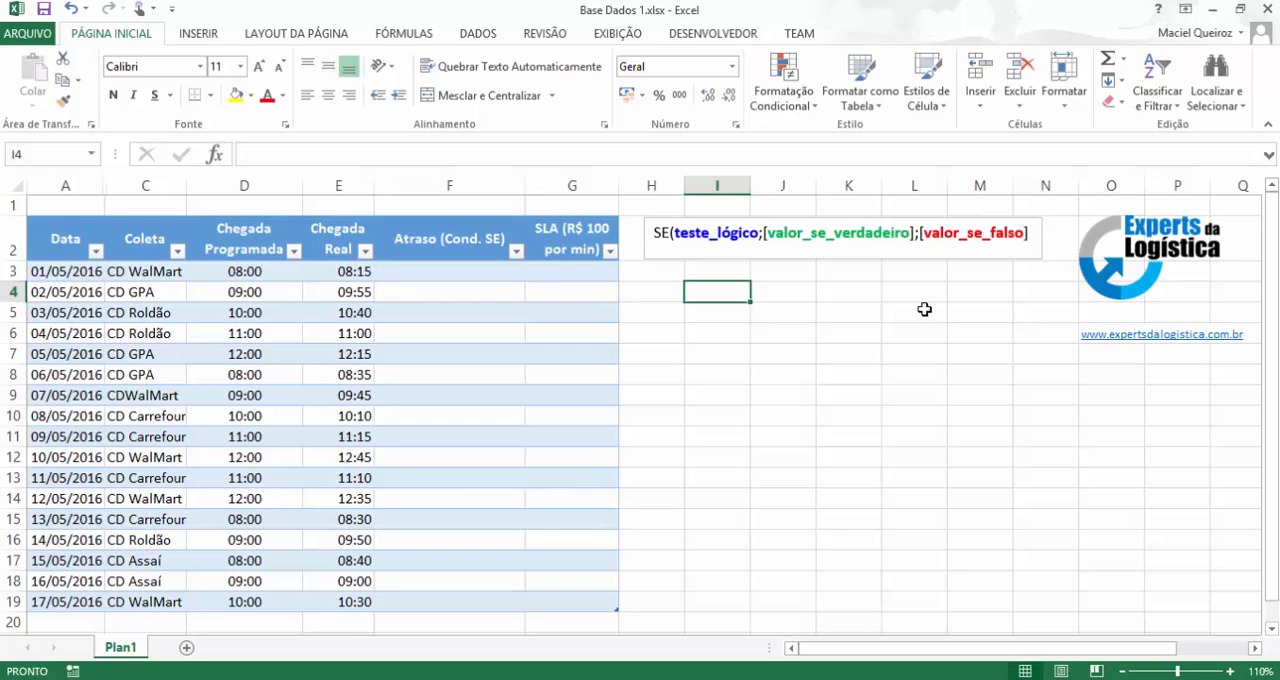
type("2")
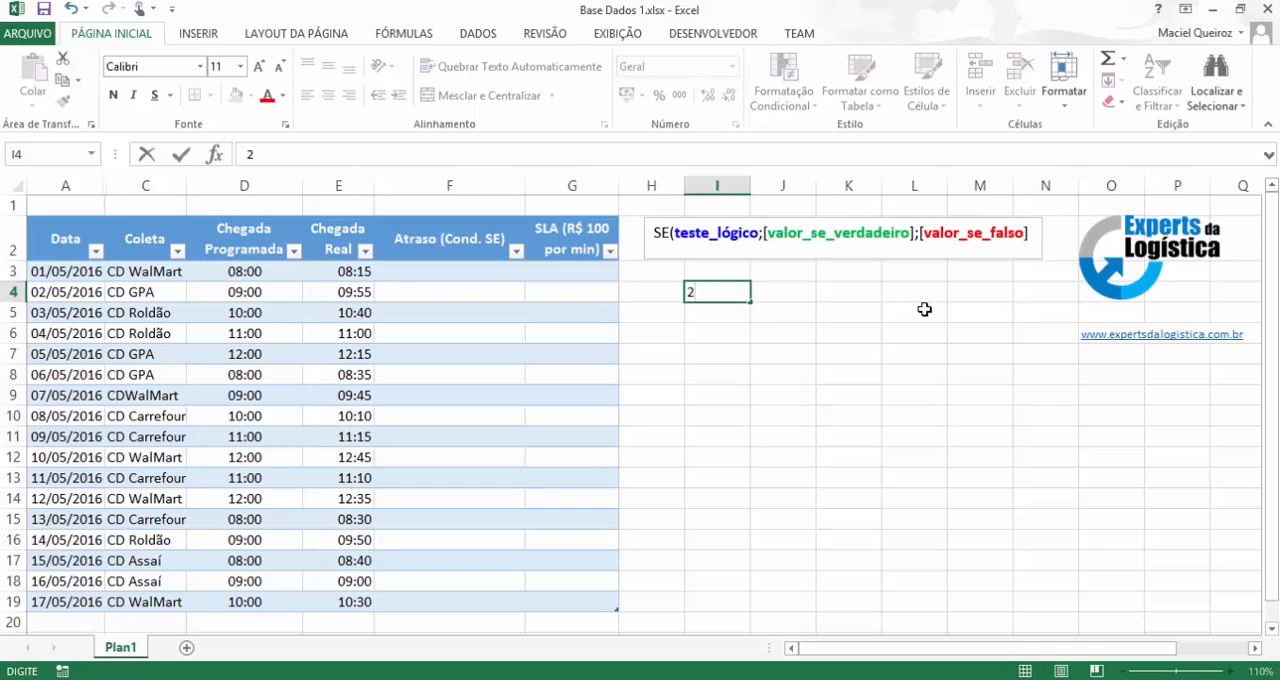
type("0")
key("Return")
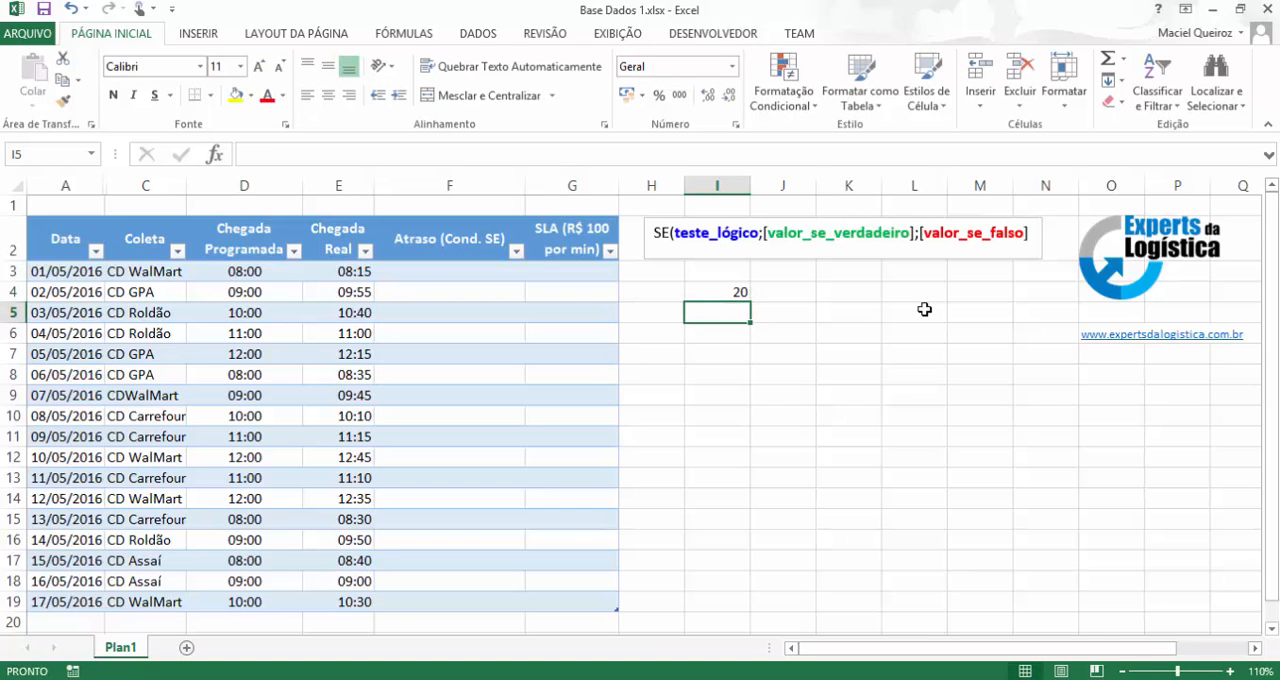
Start an SE formula in cell I5 with the logical test 10>I4.
type("=")
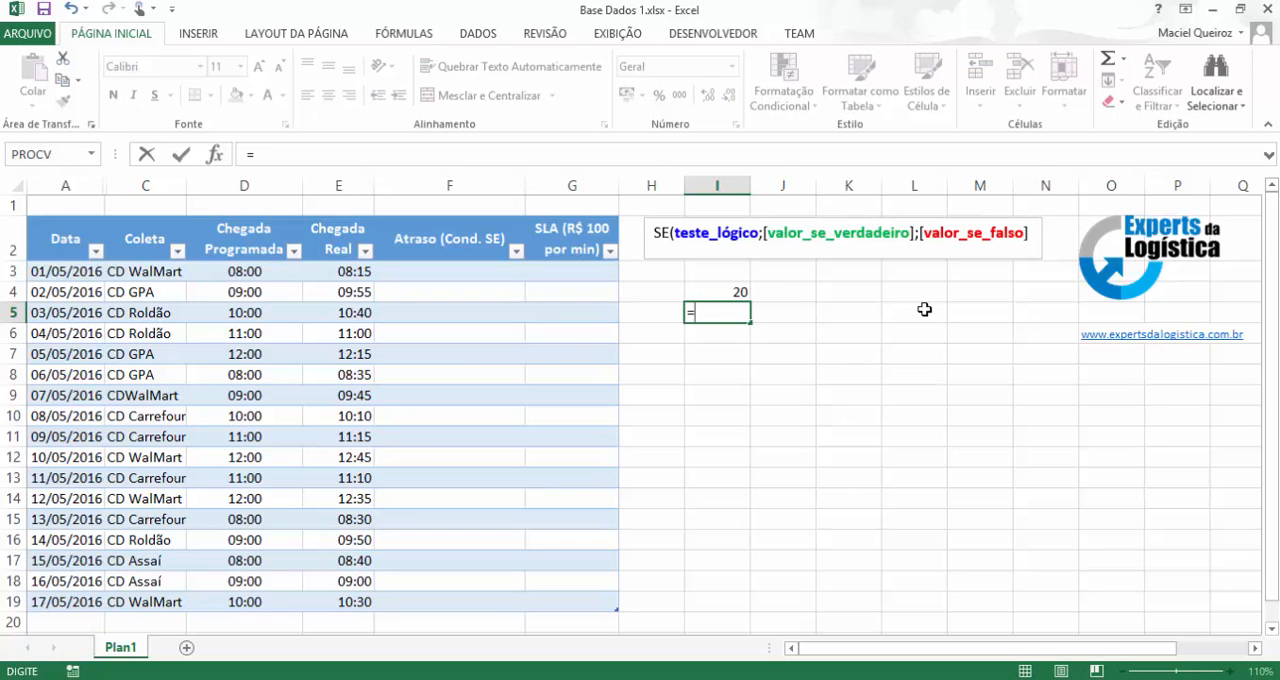
type("se")
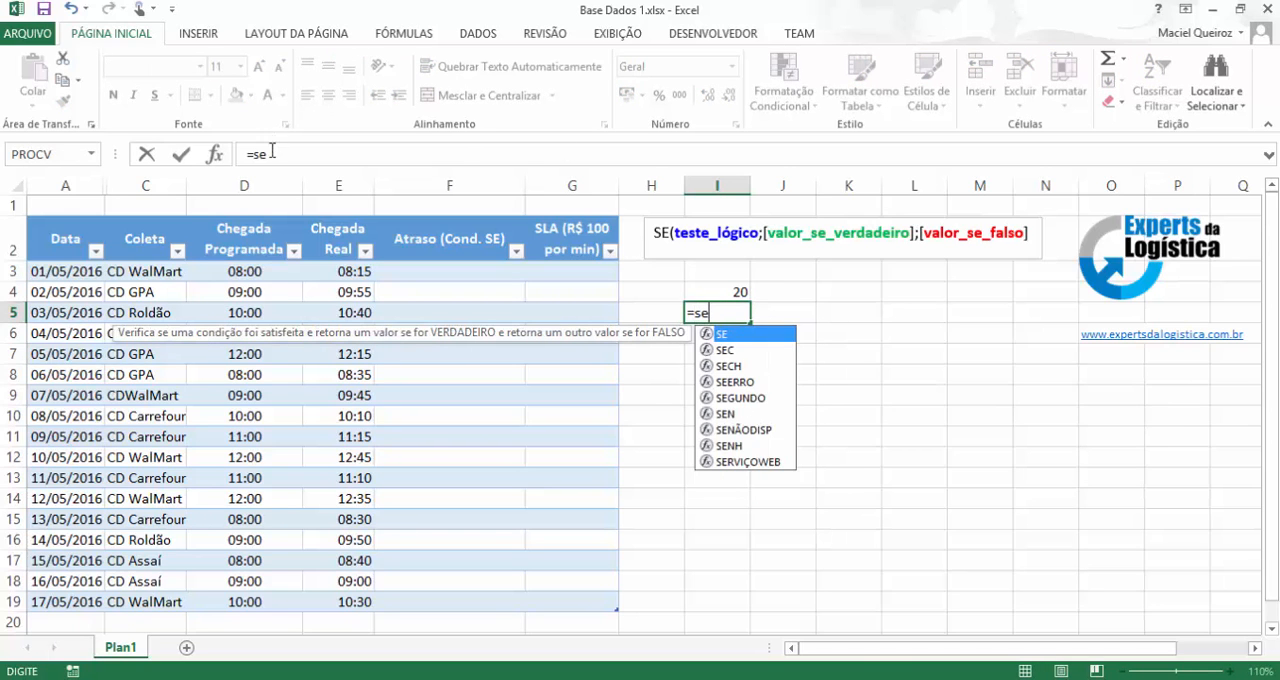
left_click(273, 155)
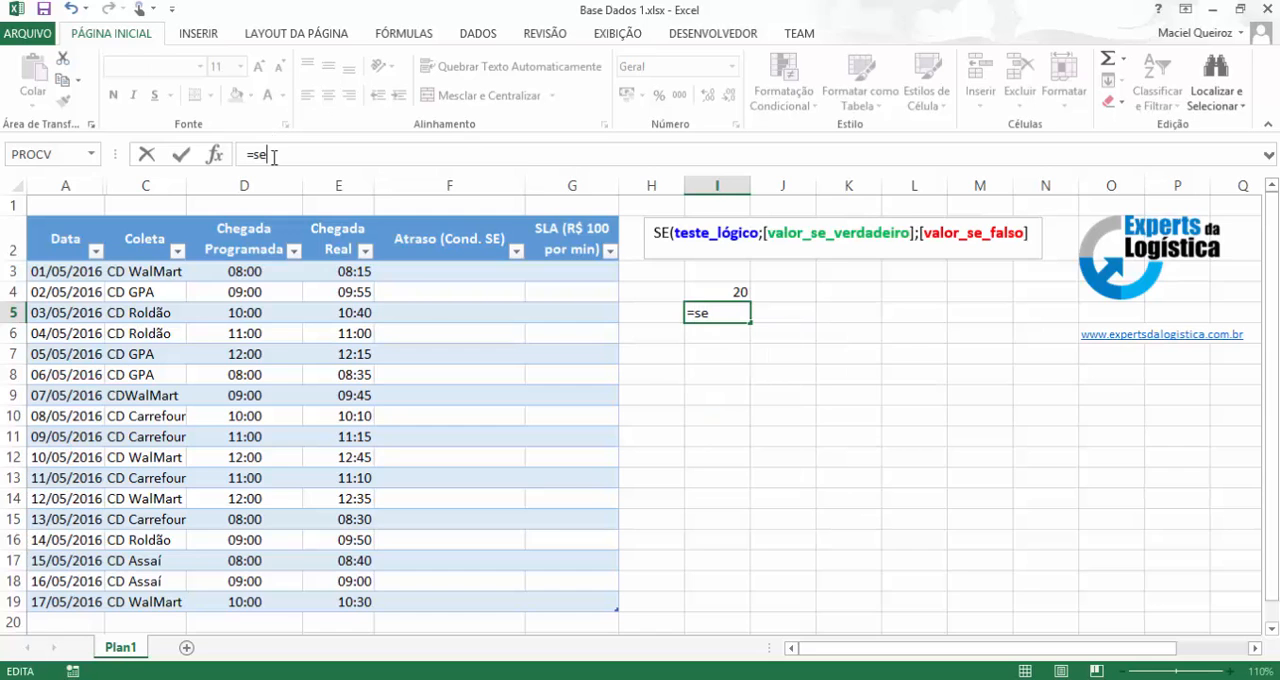
type("(")
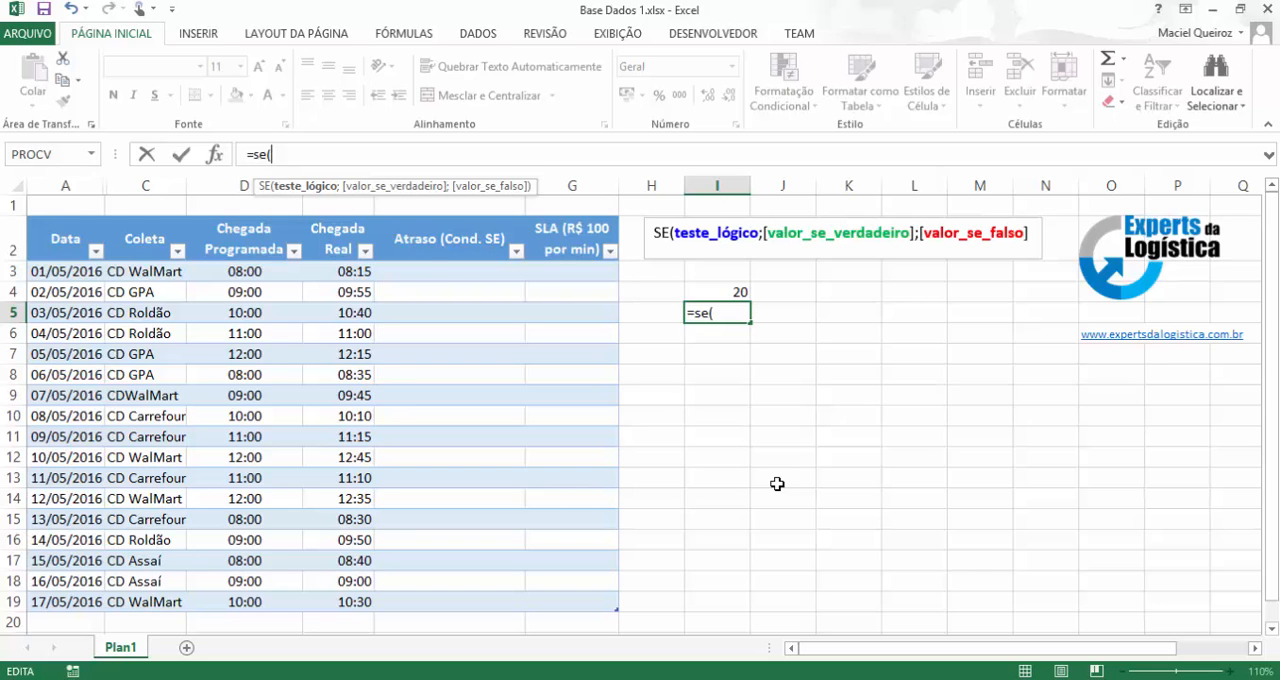
type("10")
type(">")
left_click(733, 290)
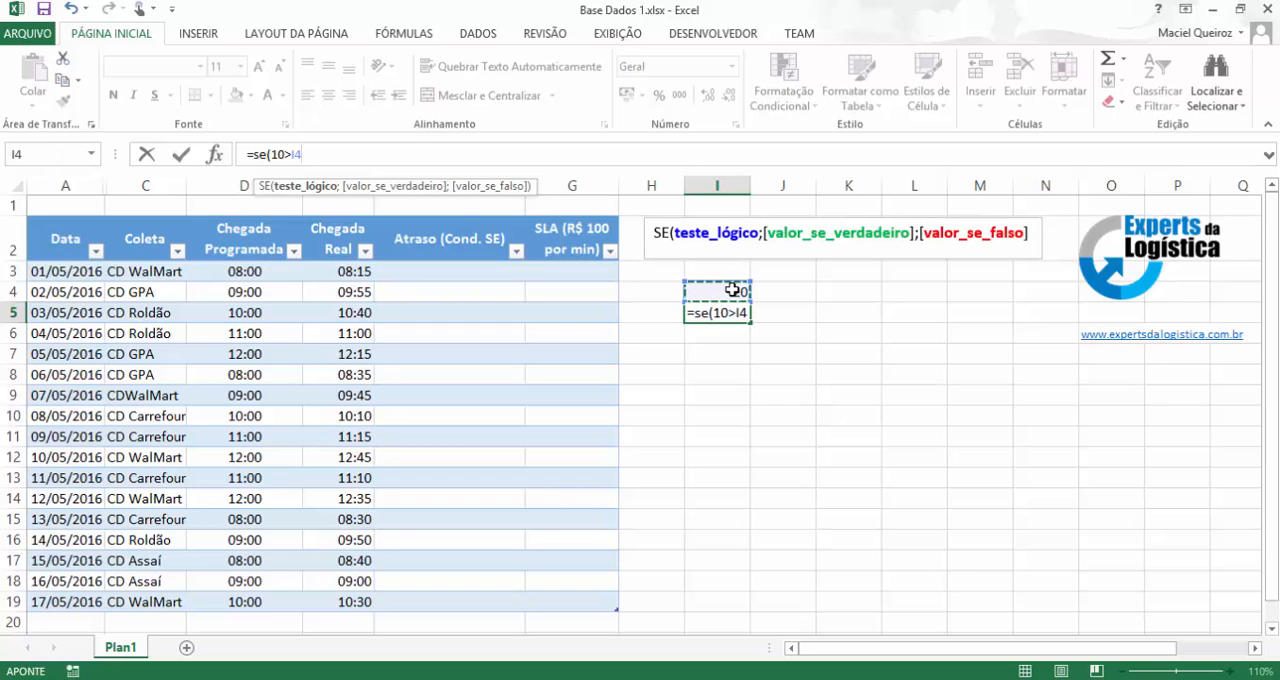
type(";")
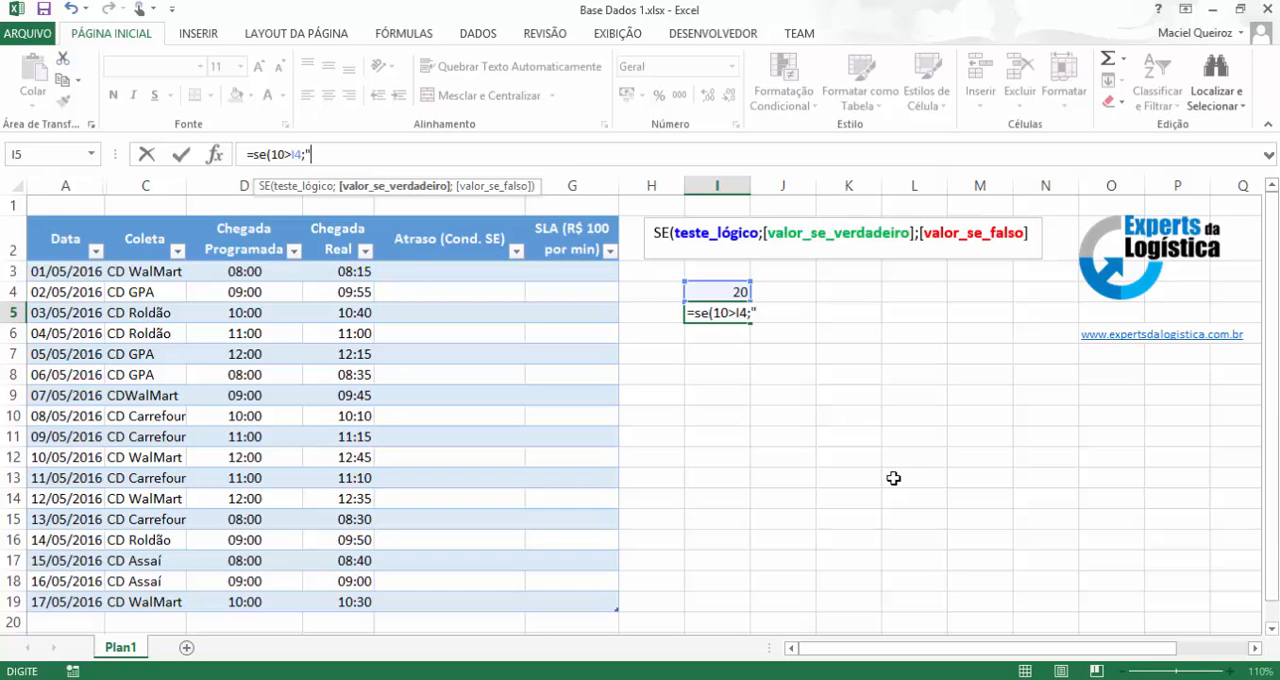
Complete the SE formula in I5 with "Atende" as the true value and "Não é maior" as the false value.
type("Atende\";")
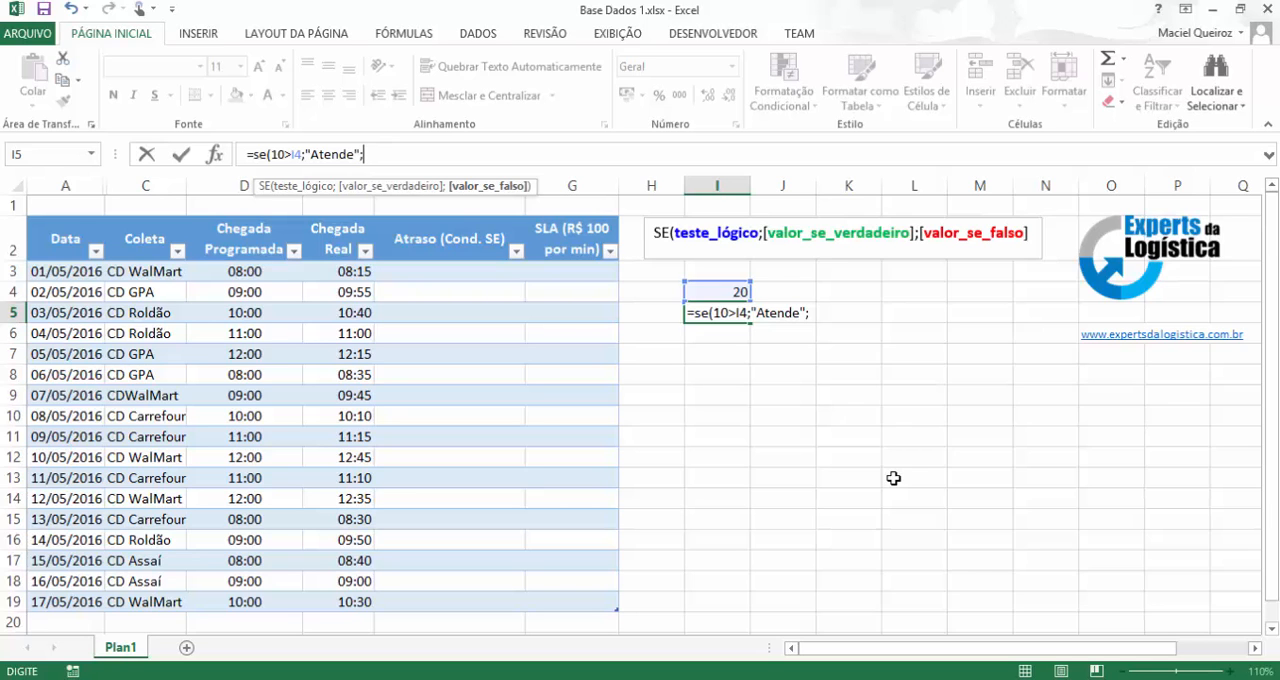
type("N")
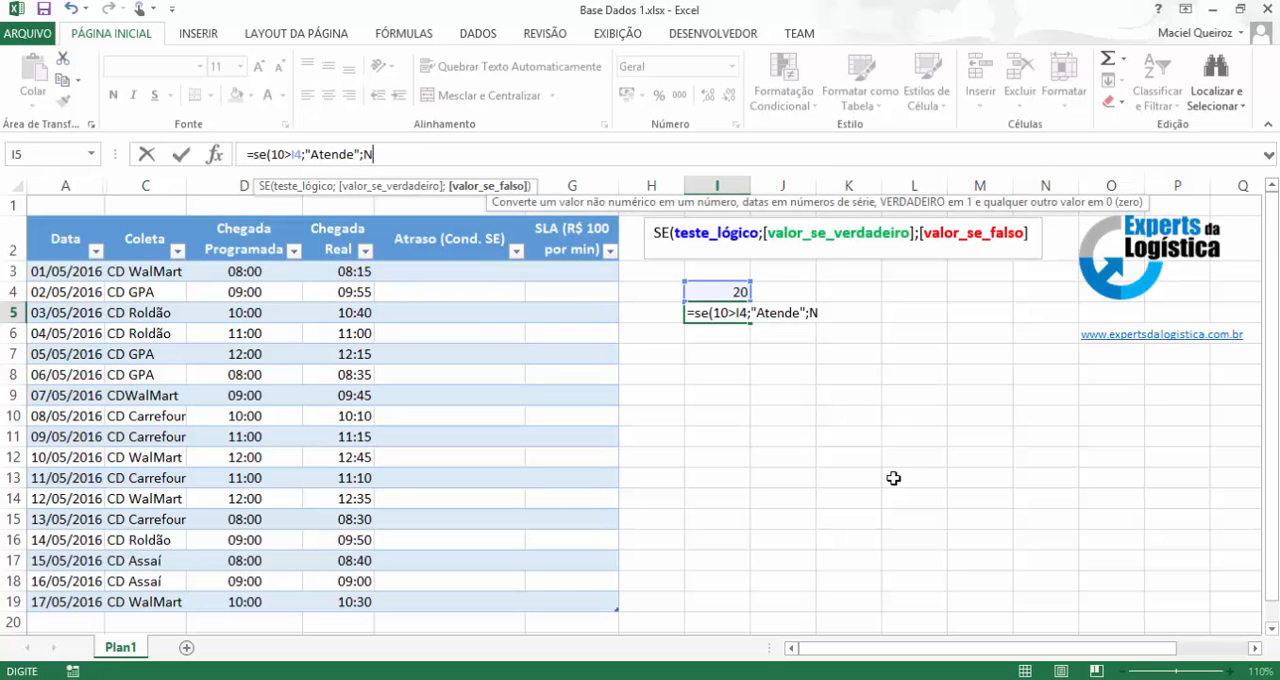
key("BackSpace")
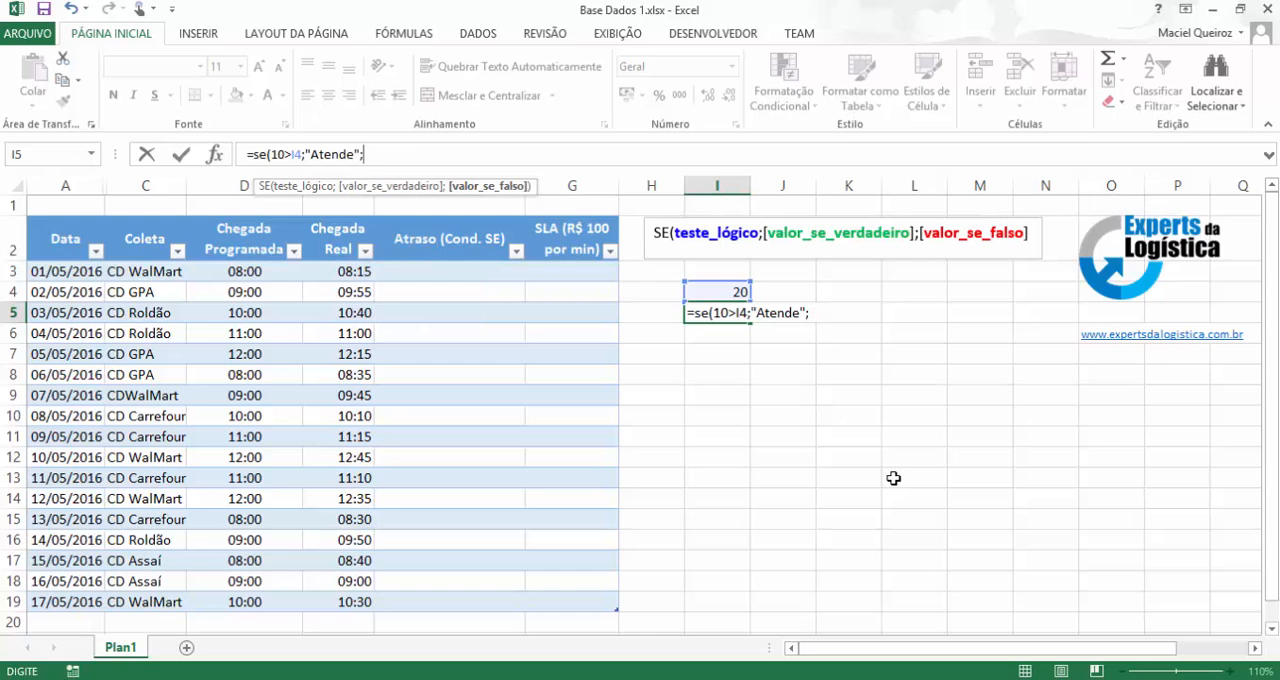
type("\"Não é maior")
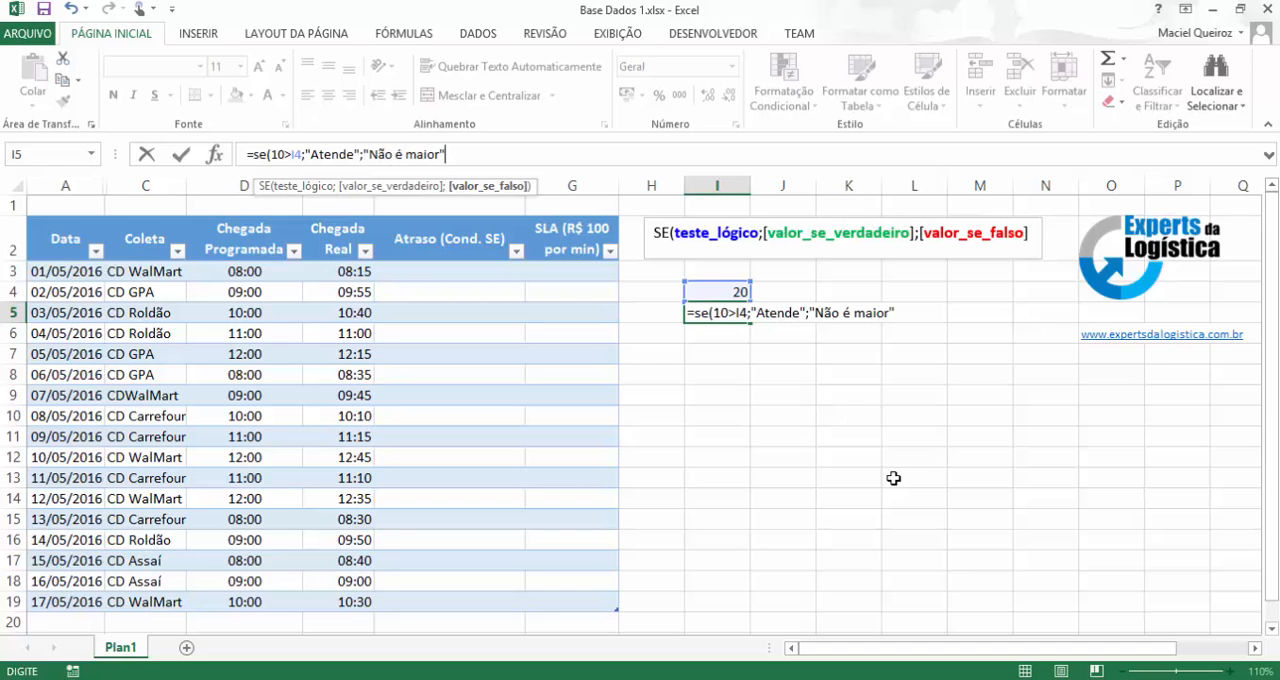
type("\")")
key("Return")
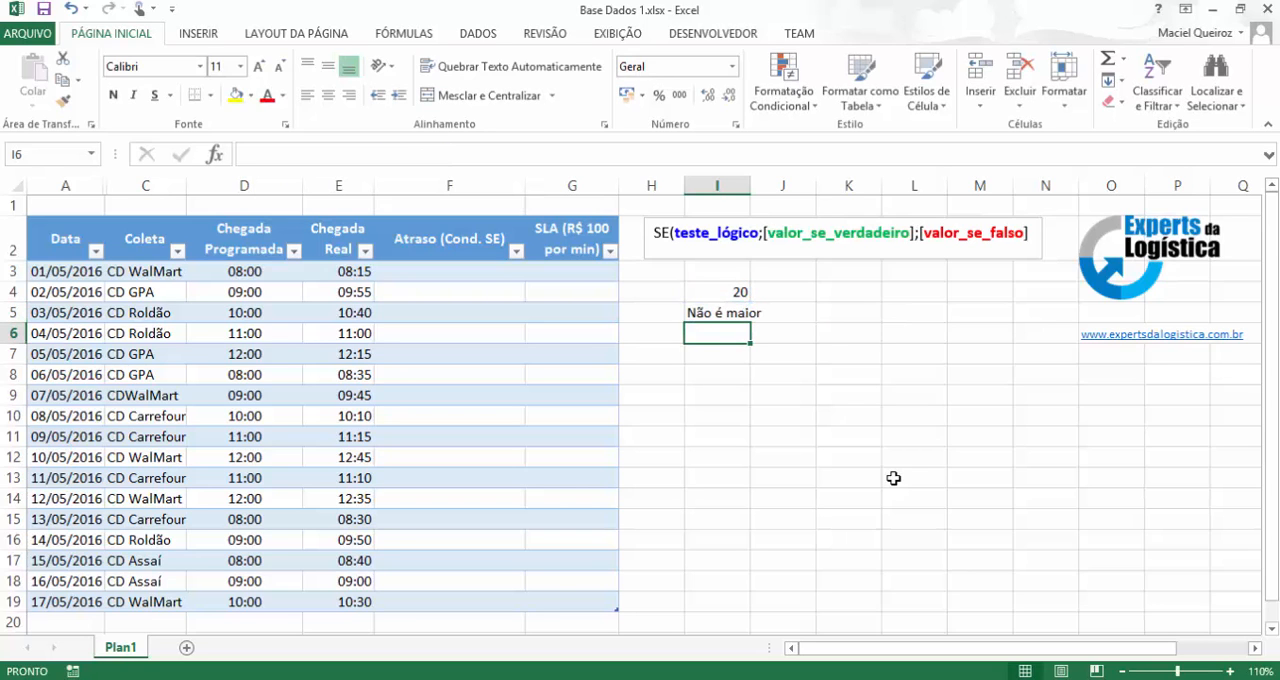
Test the SE formula by setting I4 to 15 and to 9.
key("Up")
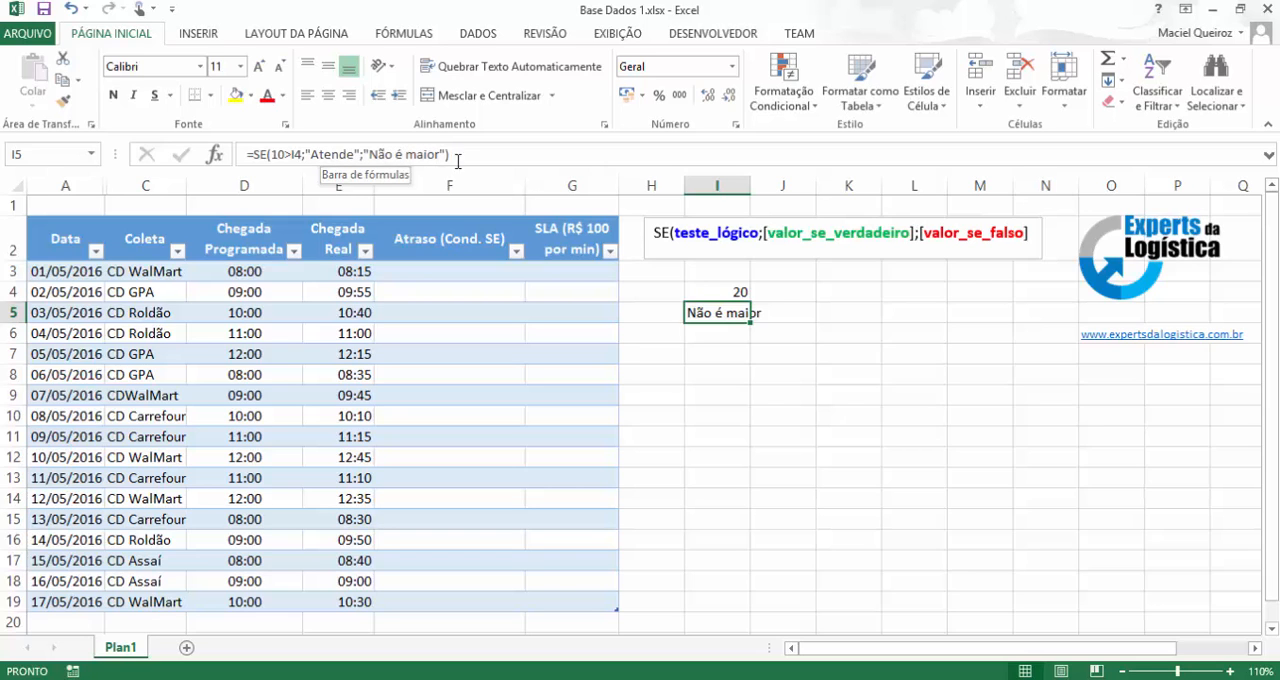
left_click(724, 288)
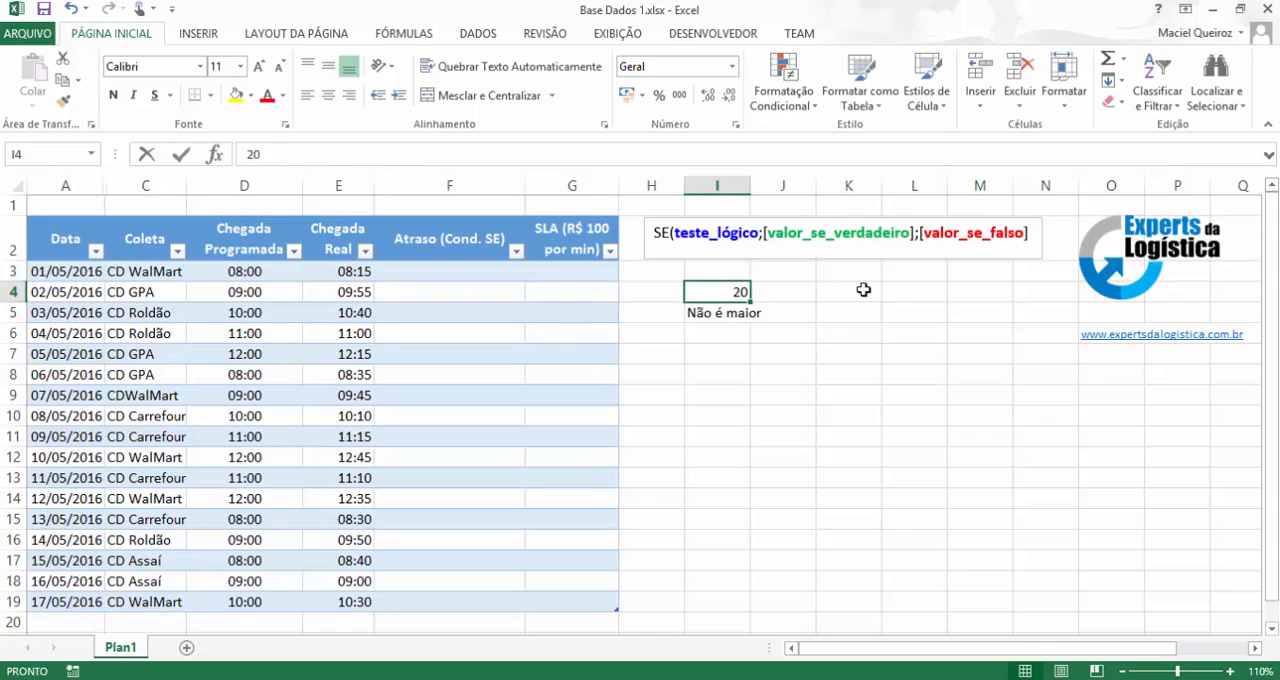
type("15")
key("Return")
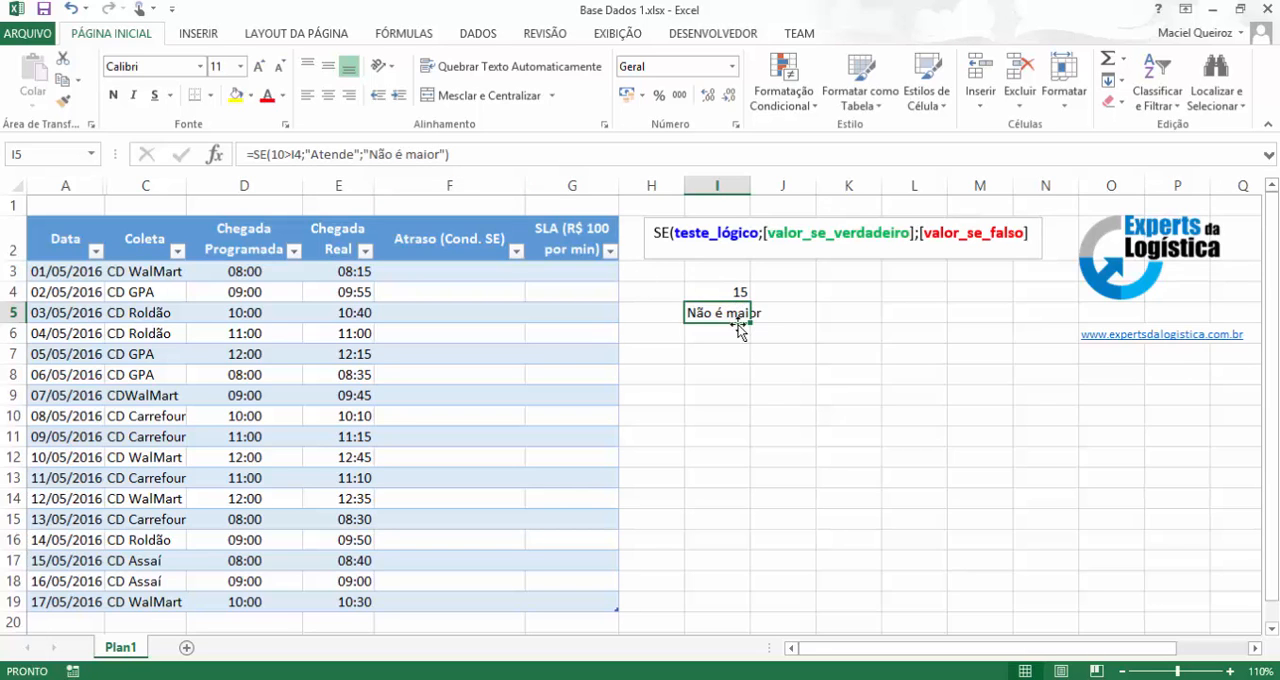
left_click(740, 290)
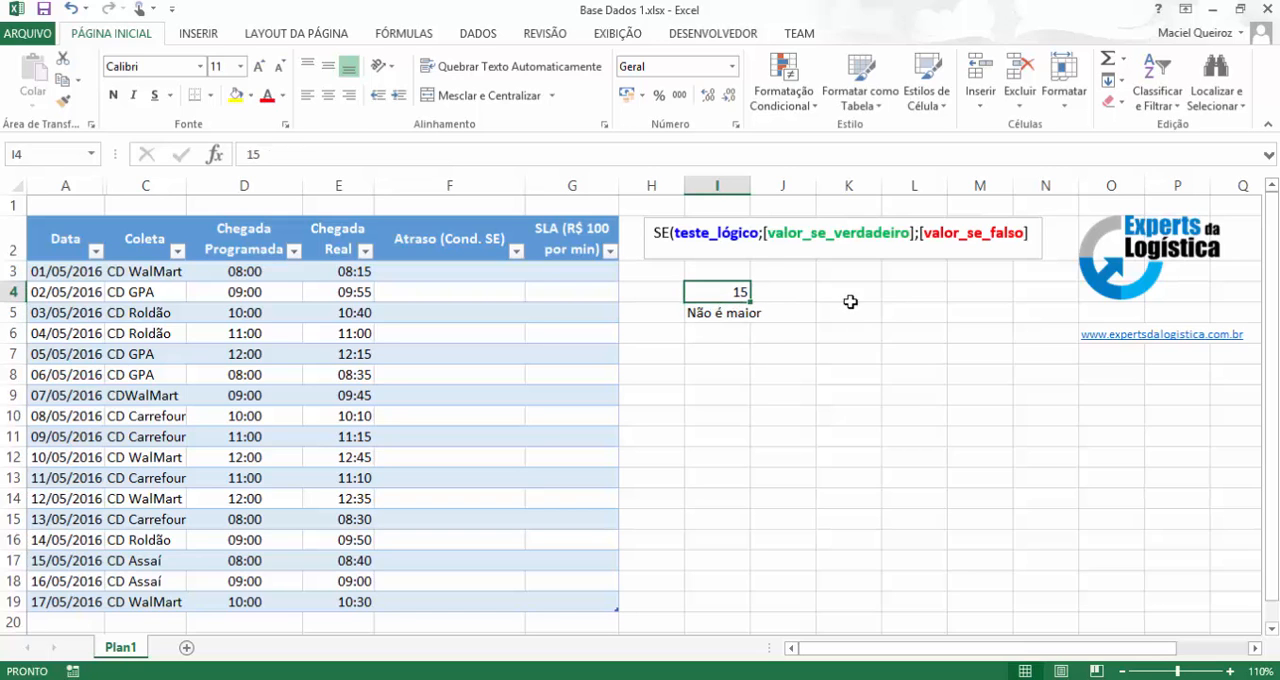
type("9")
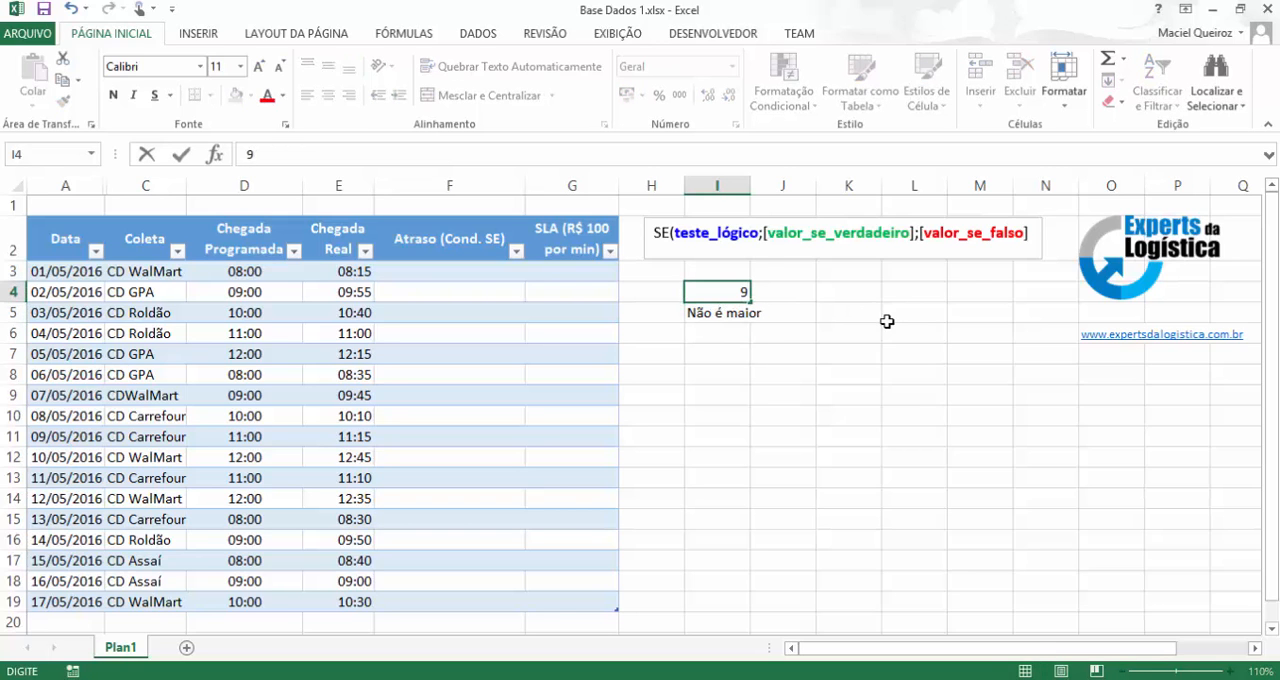
key("Return")
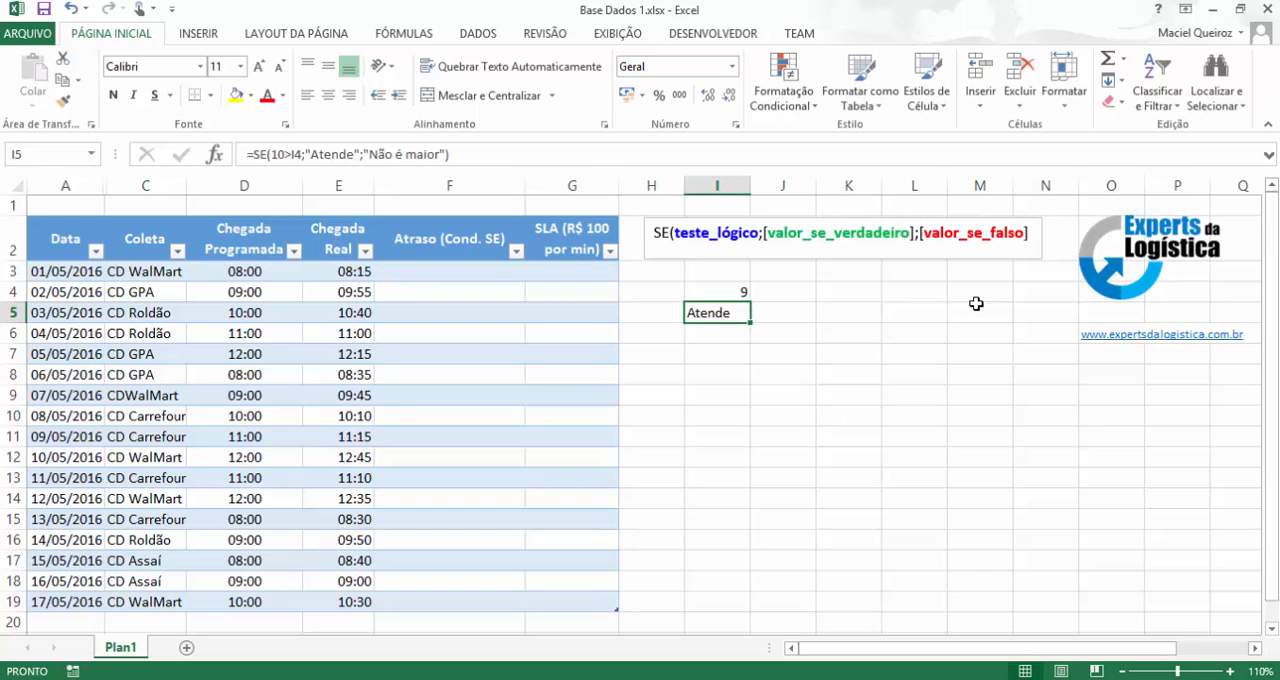
Clear the example formula in I5 and the sample value in I4.
key("Delete")
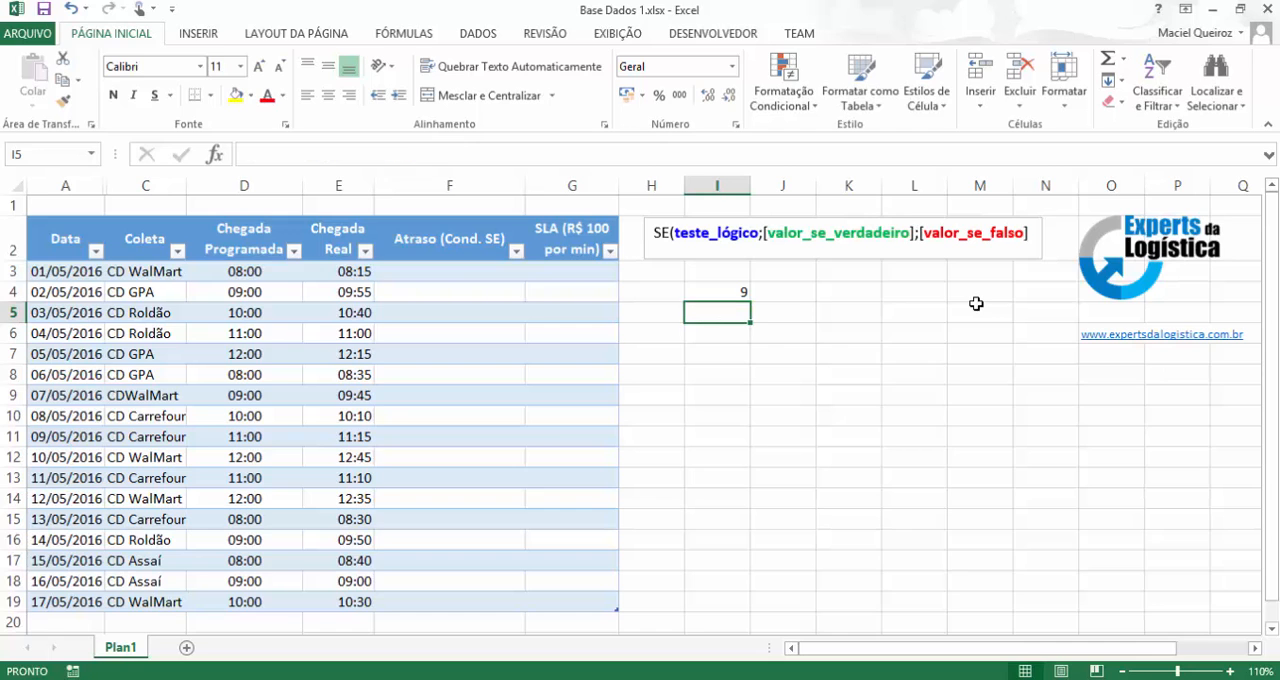
key("Up")
key("Delete")
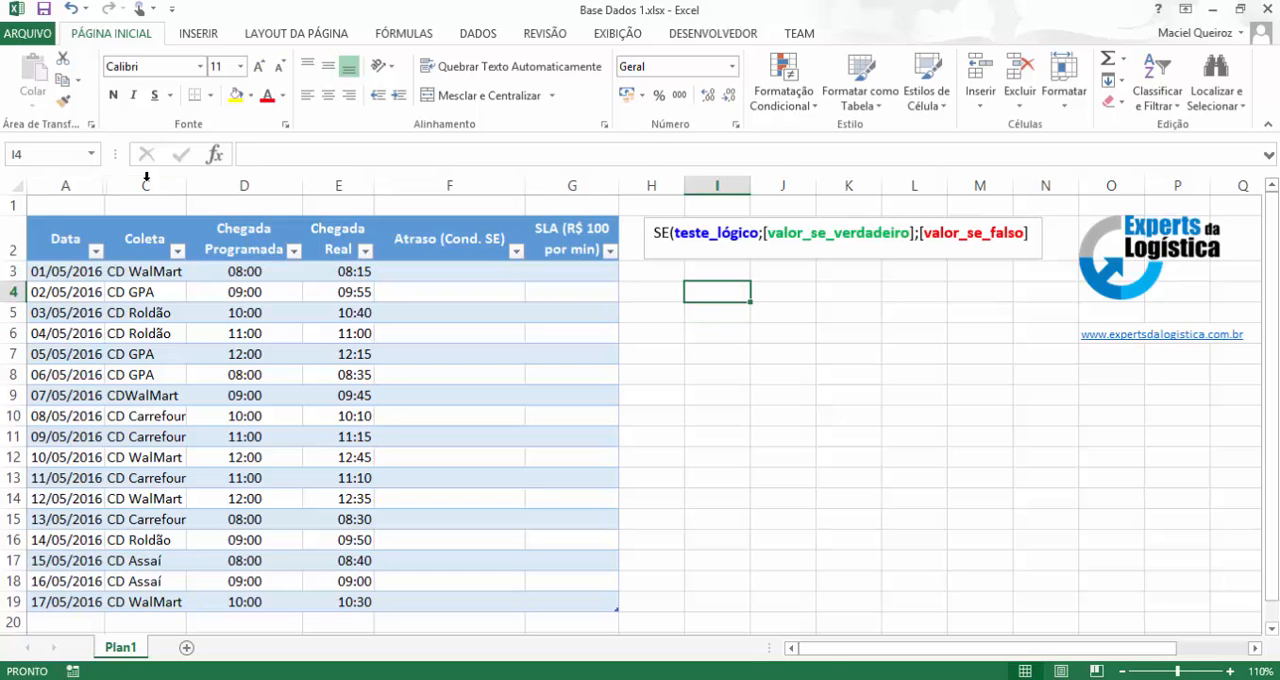
Examine the table's columns from Data and Coleta through the arrival times to Atraso and SLA.
left_click_drag(60, 243, 74, 280)
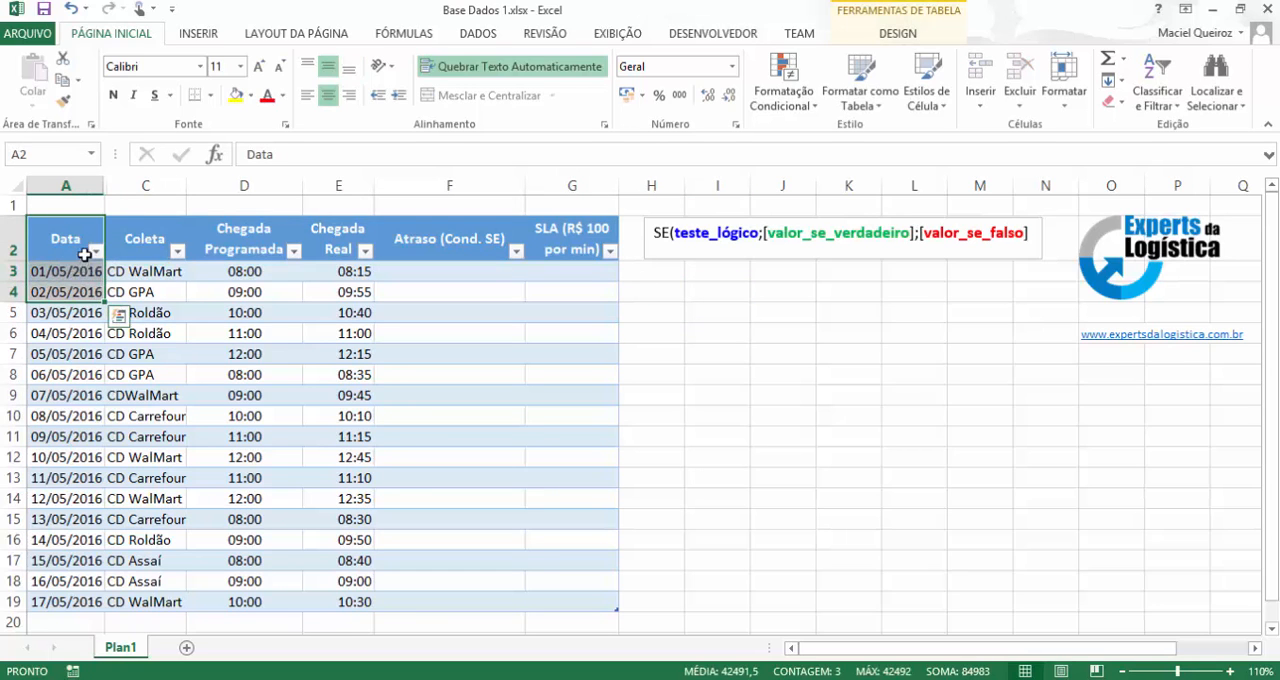
left_click_drag(162, 240, 157, 336)
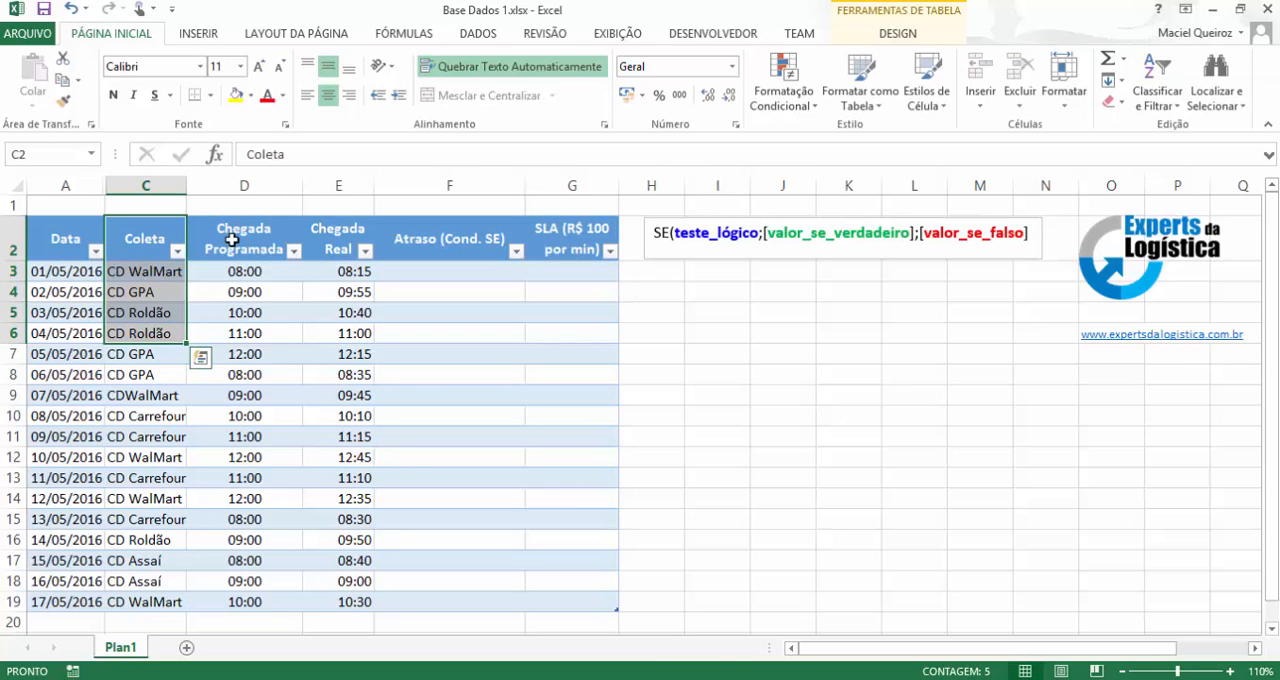
left_click_drag(232, 240, 243, 288)
left_click_drag(340, 240, 340, 292)
left_click(340, 186)
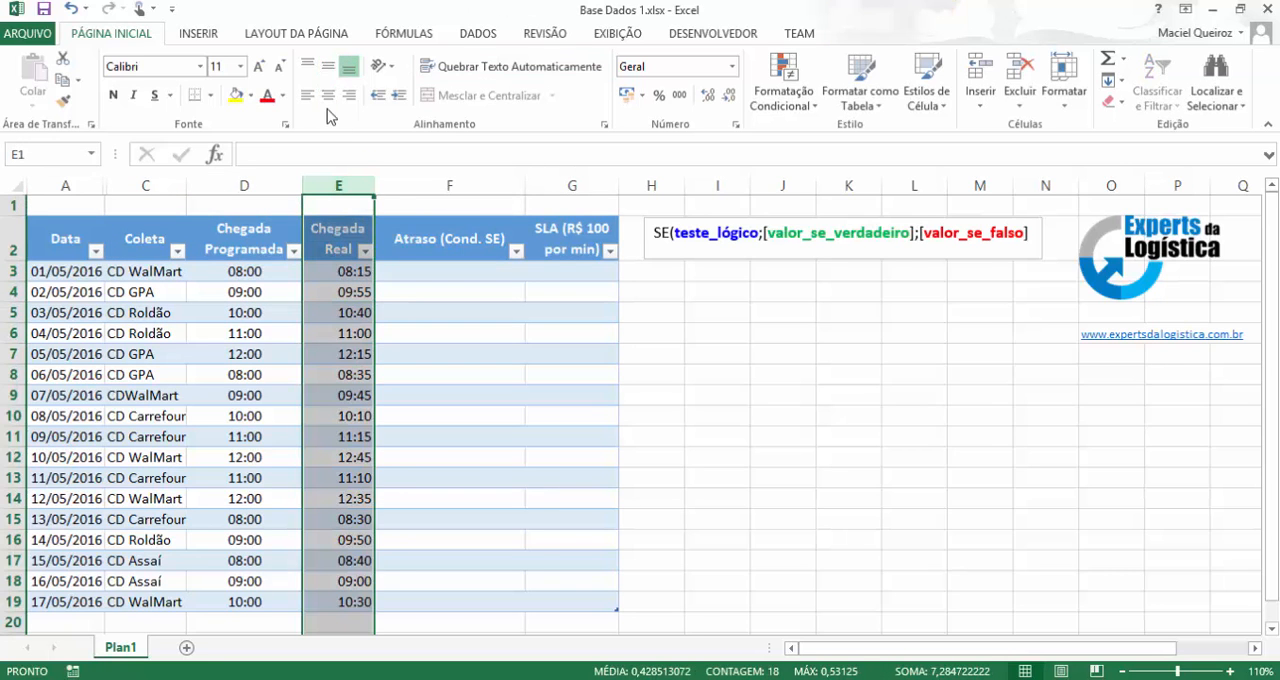
left_click_drag(421, 242, 433, 283)
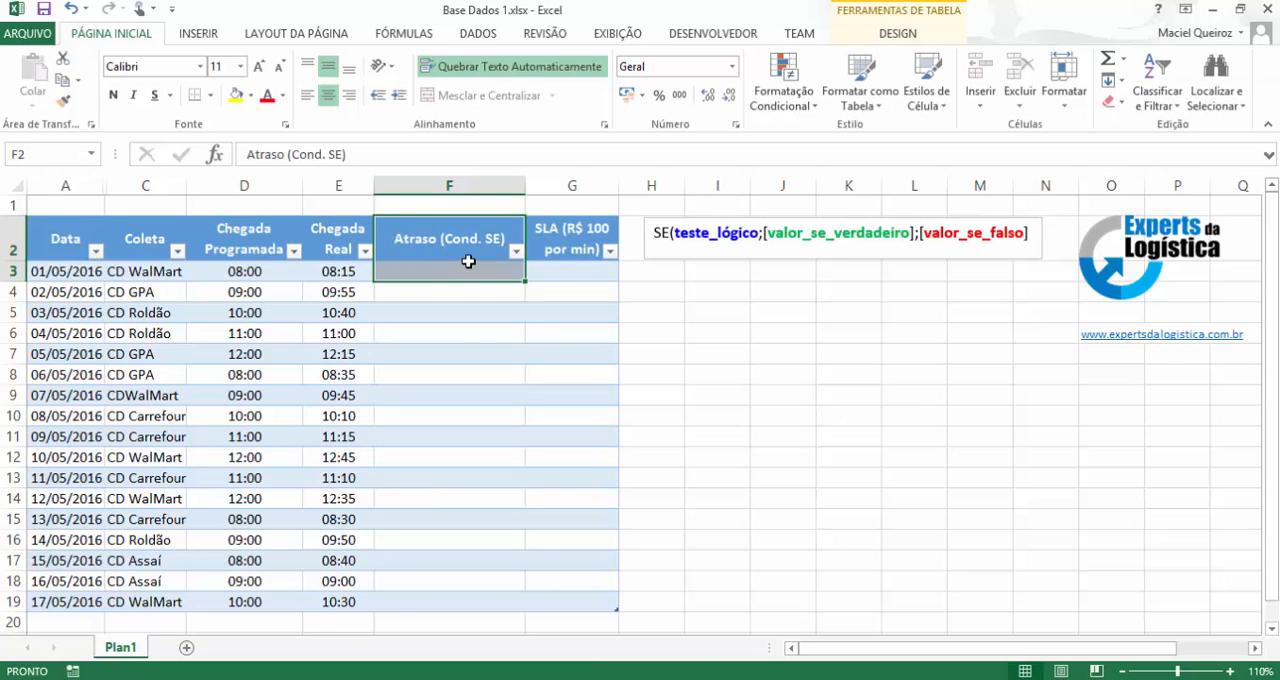
left_click(569, 269)
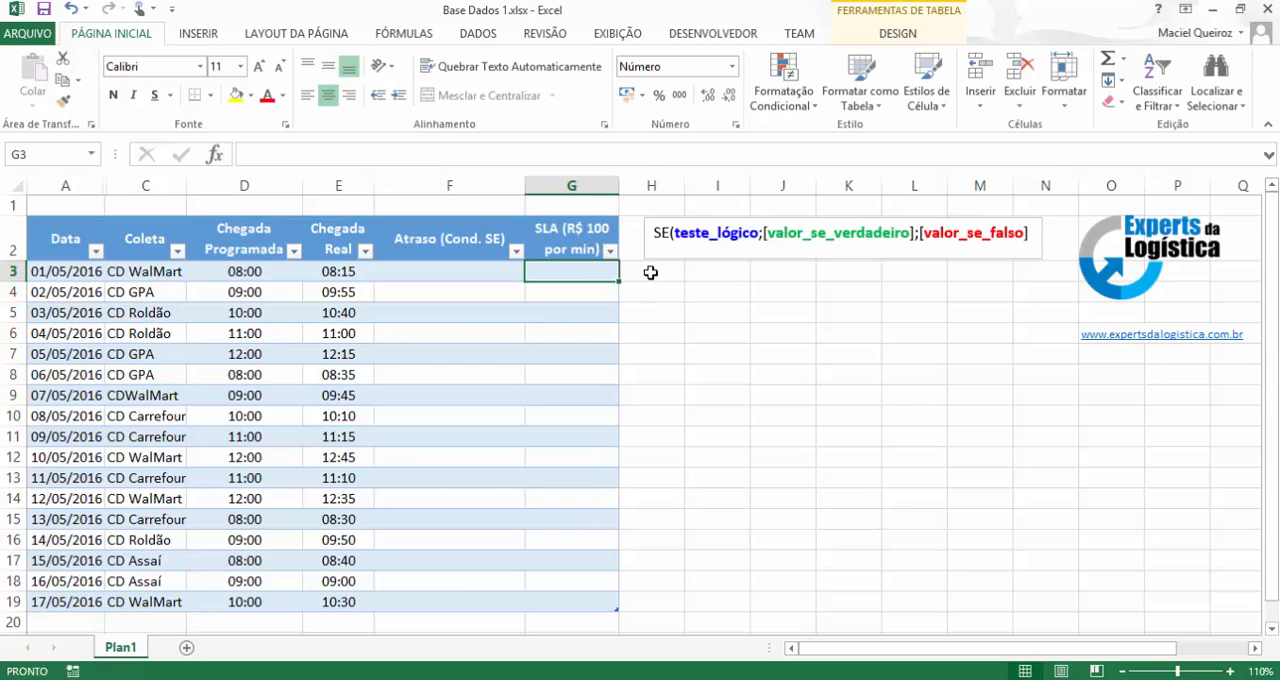
Start an SE formula in F3 with the logical test E3>D3, comparing real arrival with scheduled arrival.
left_click(465, 275)
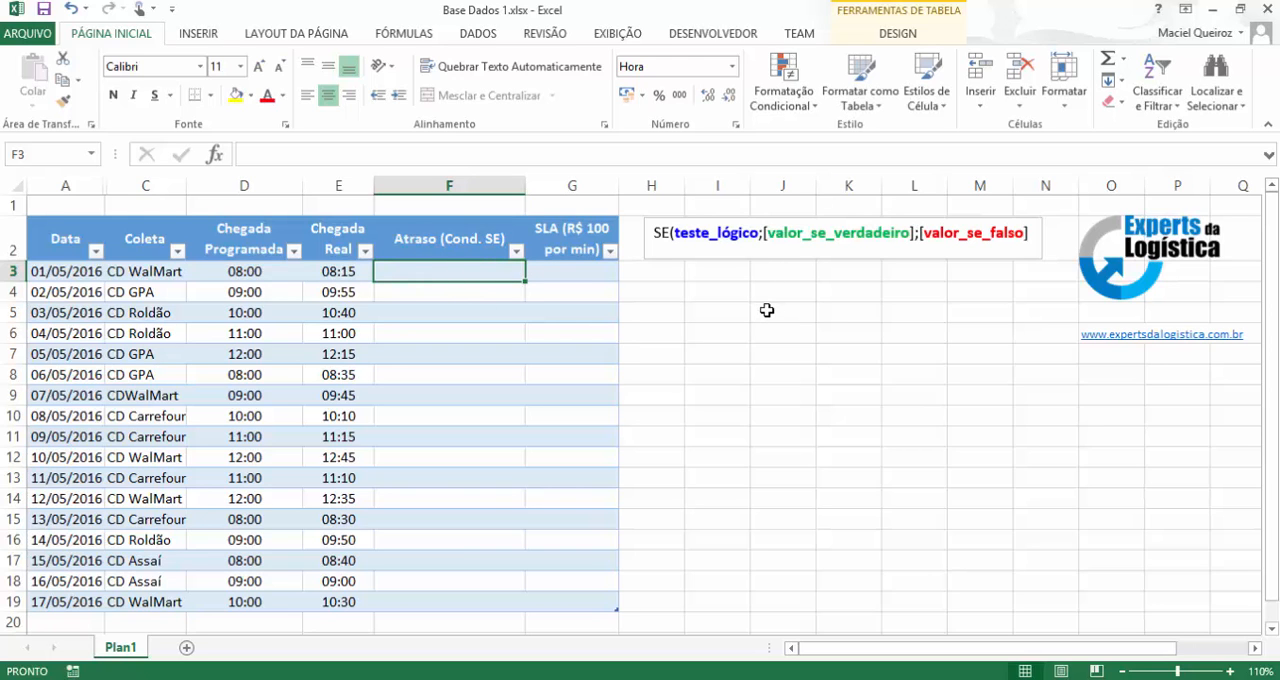
type("=se")
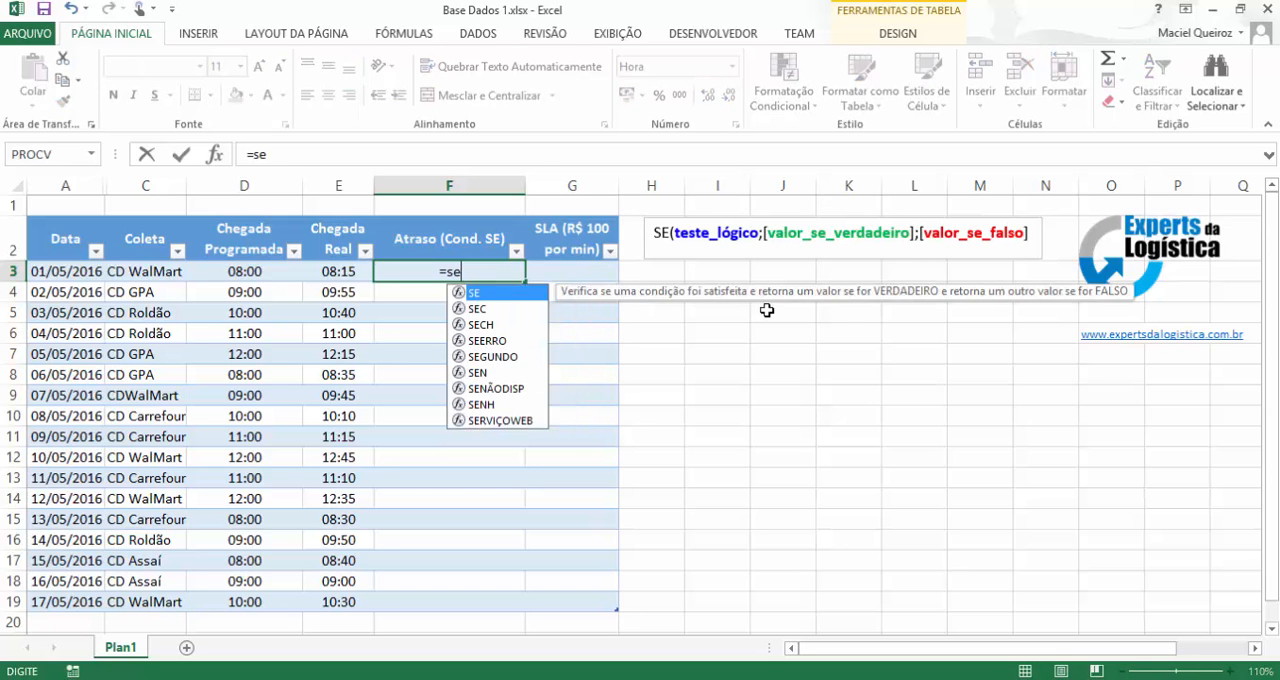
type("(")
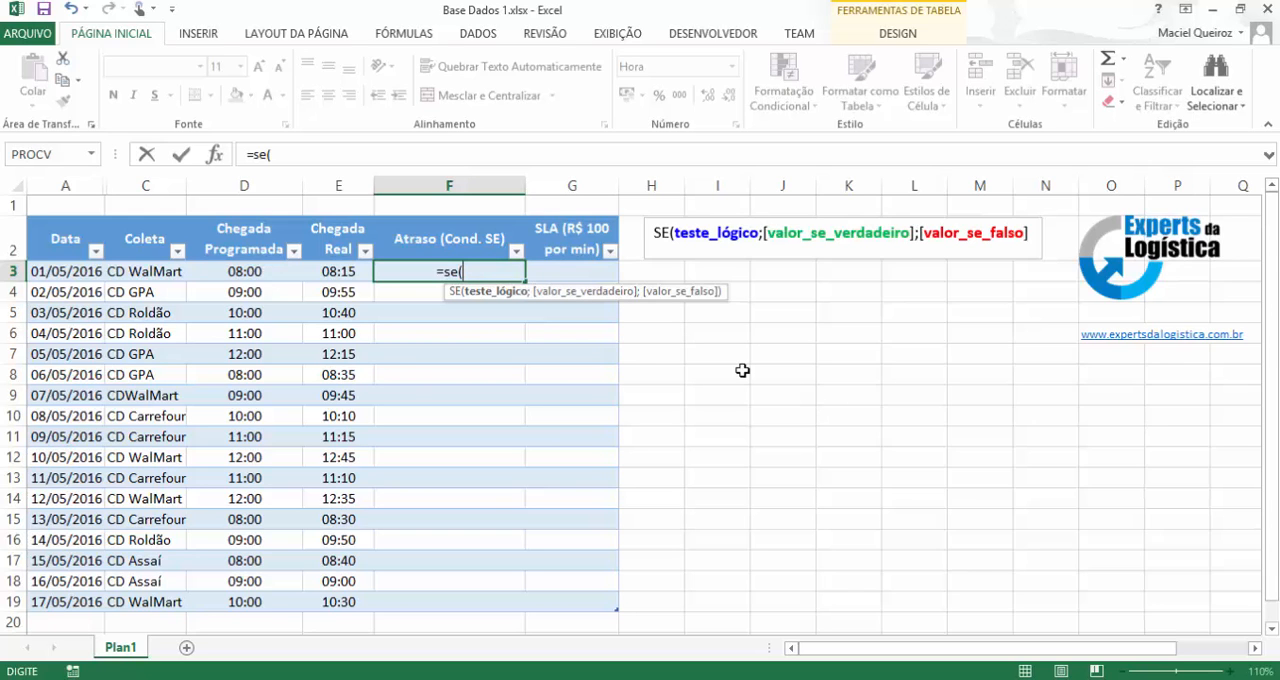
type("e")
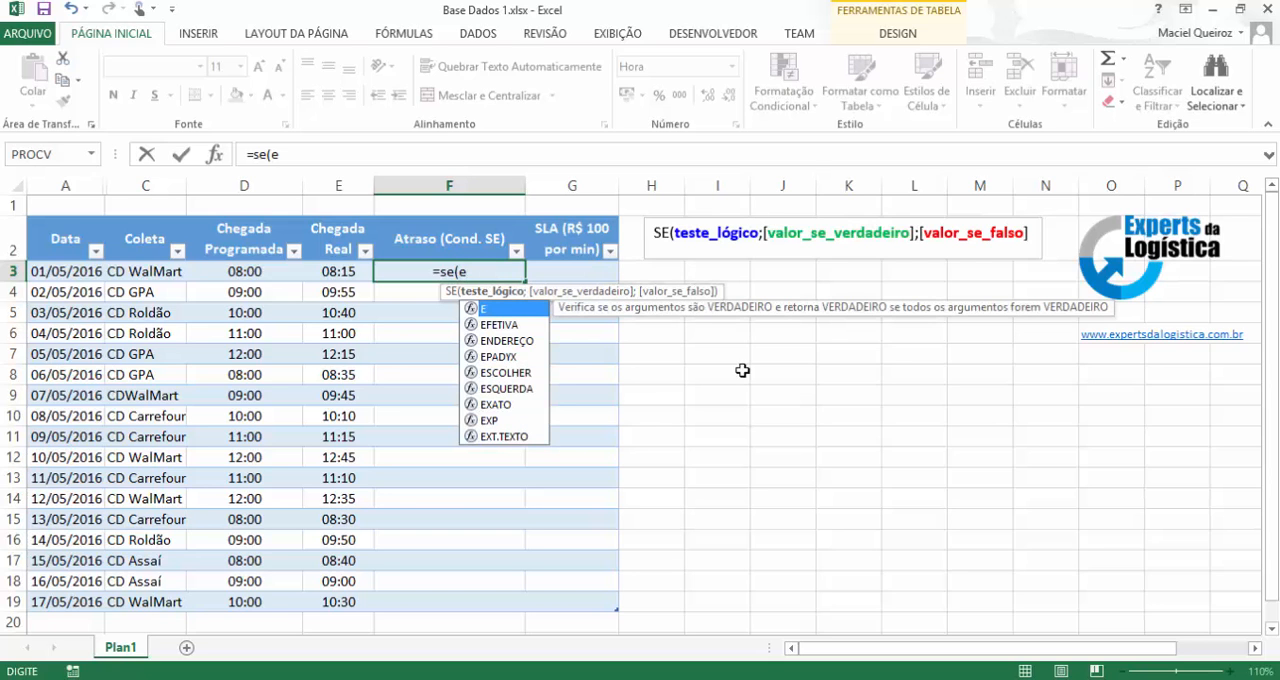
type("3")
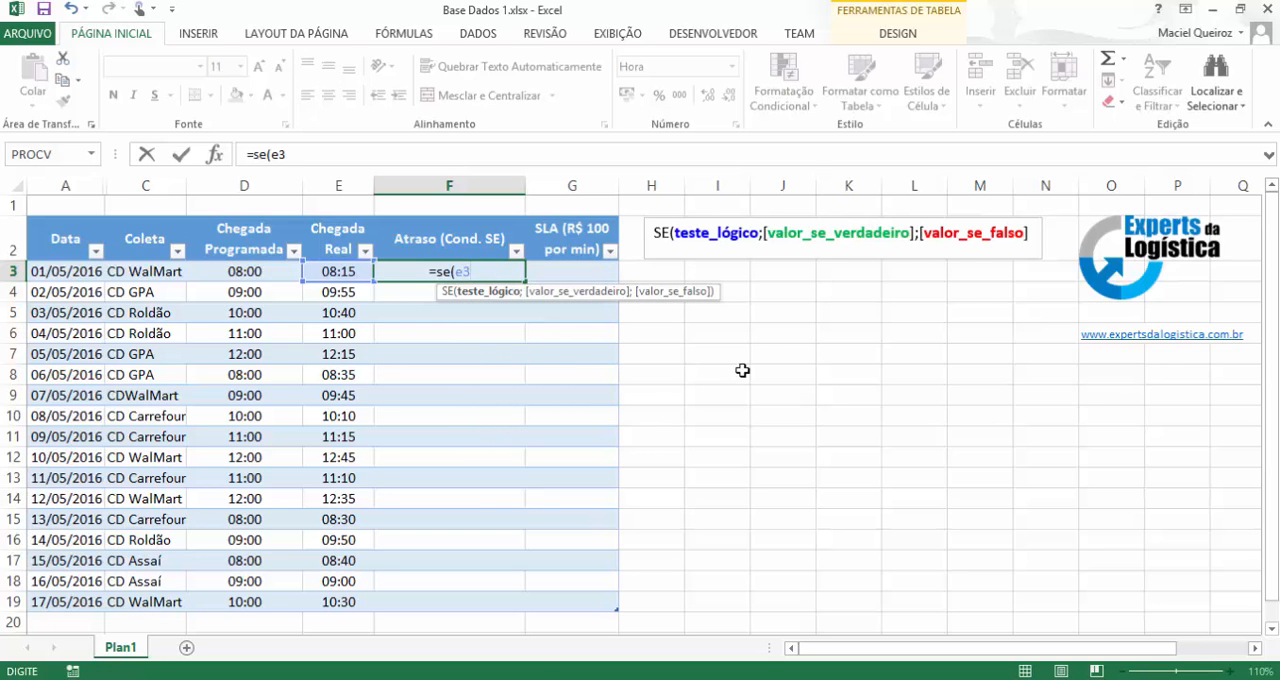
type(">")
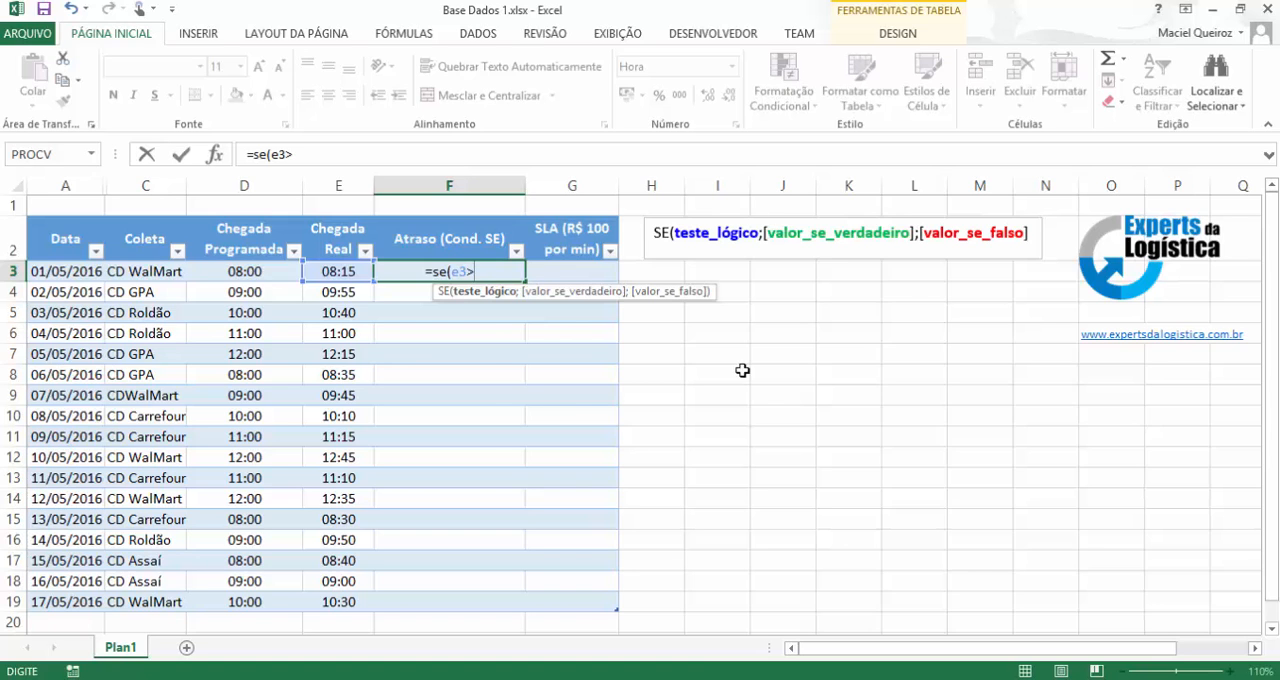
type("d3")
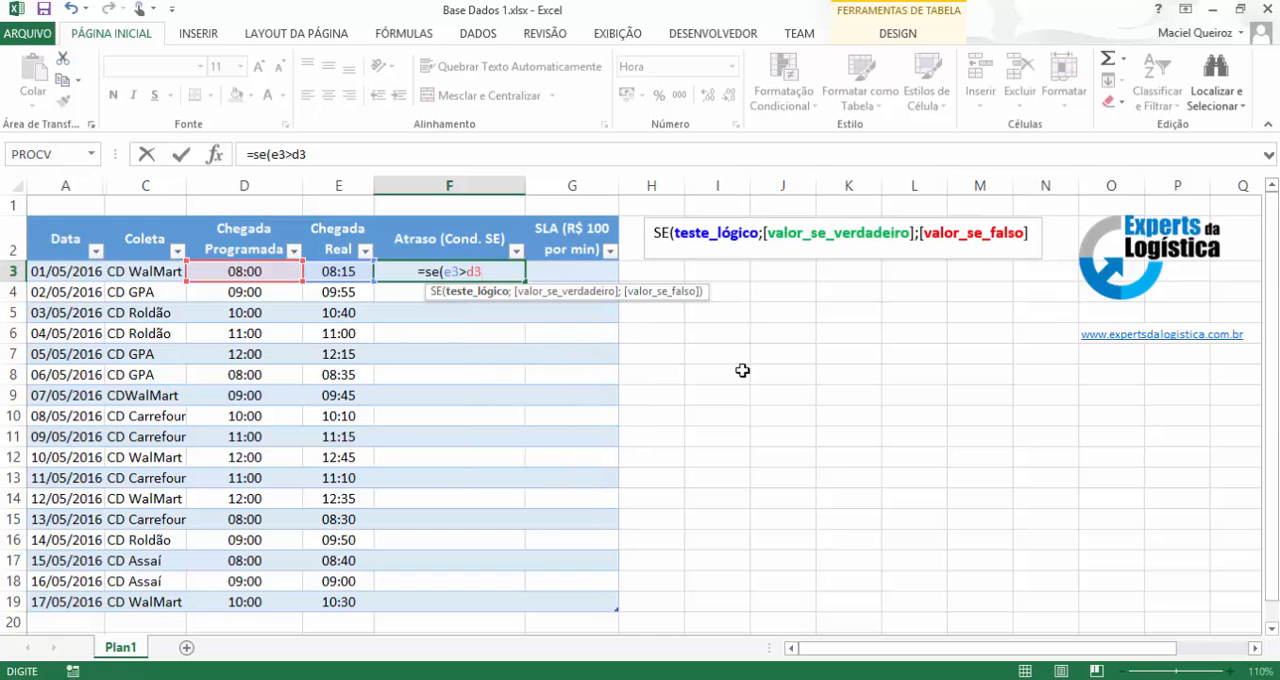
type(";")
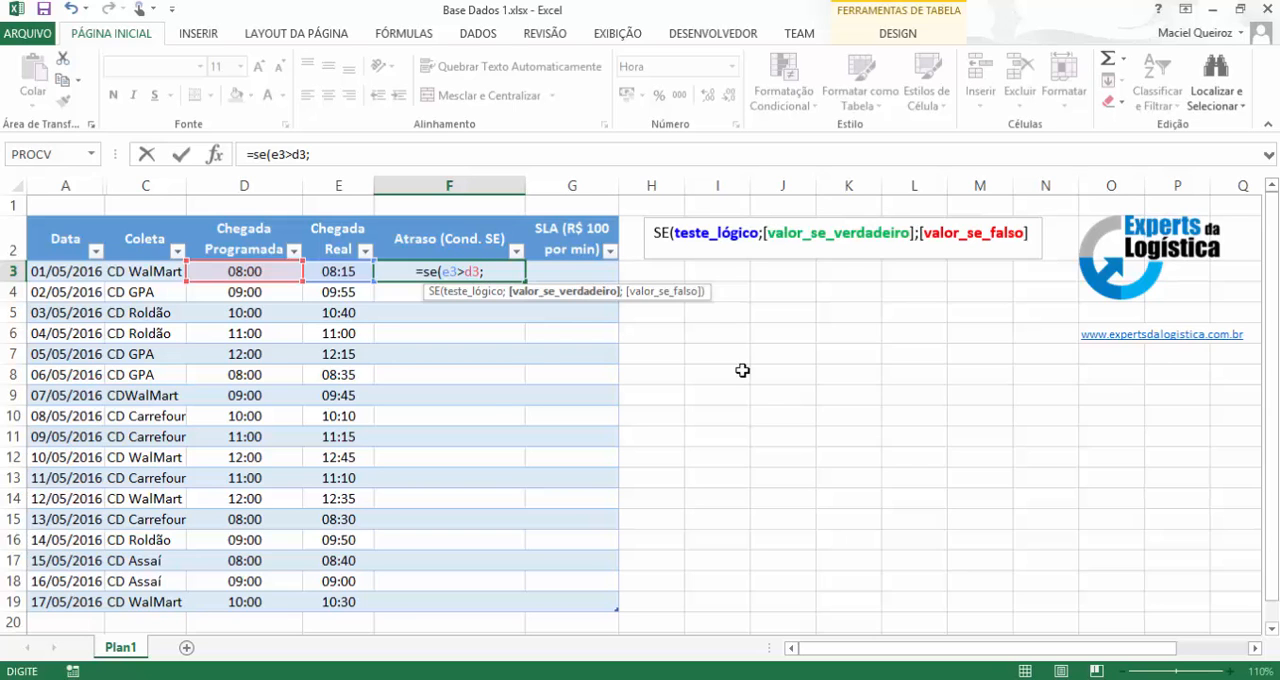
Add E3-D3 as the true value of the SE formula in F3.
type("e3")
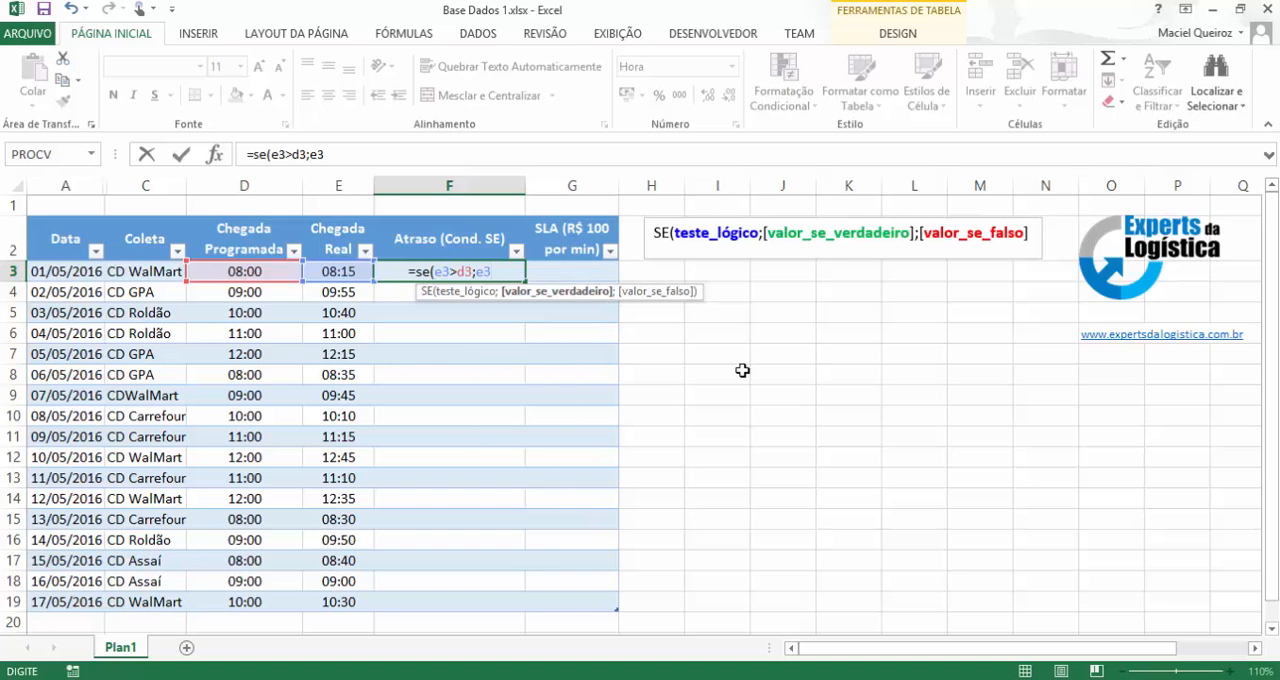
type("-")
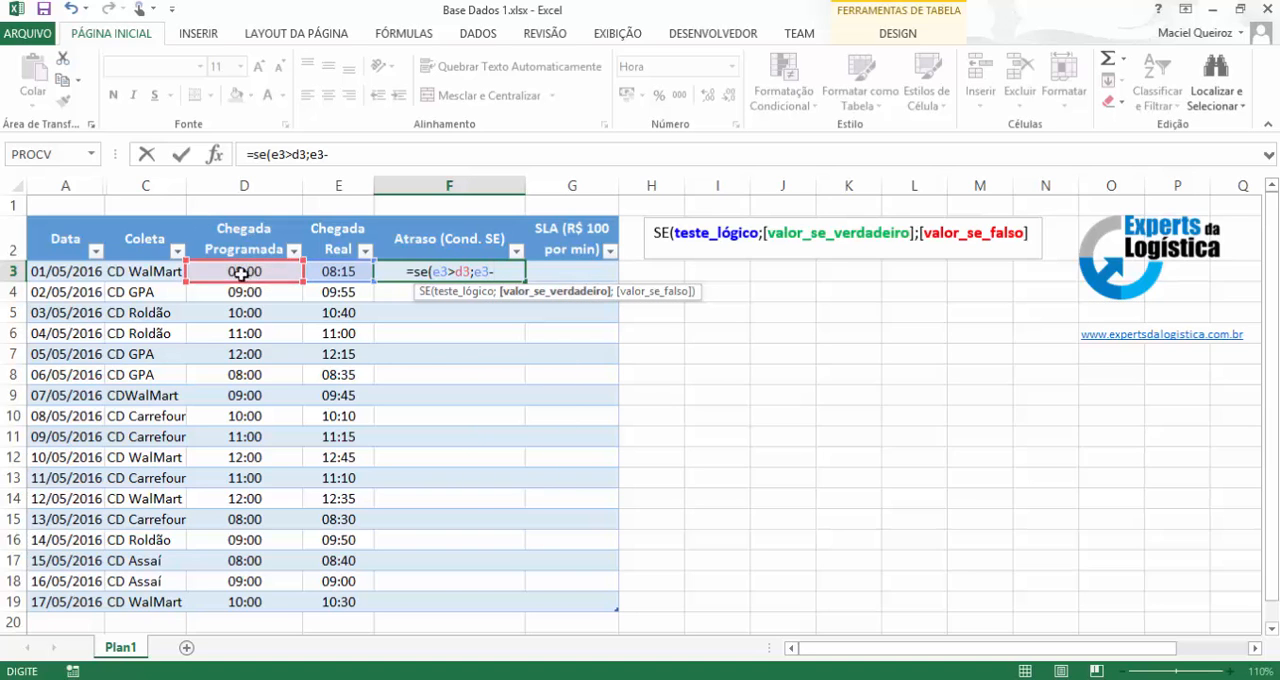
type("d")
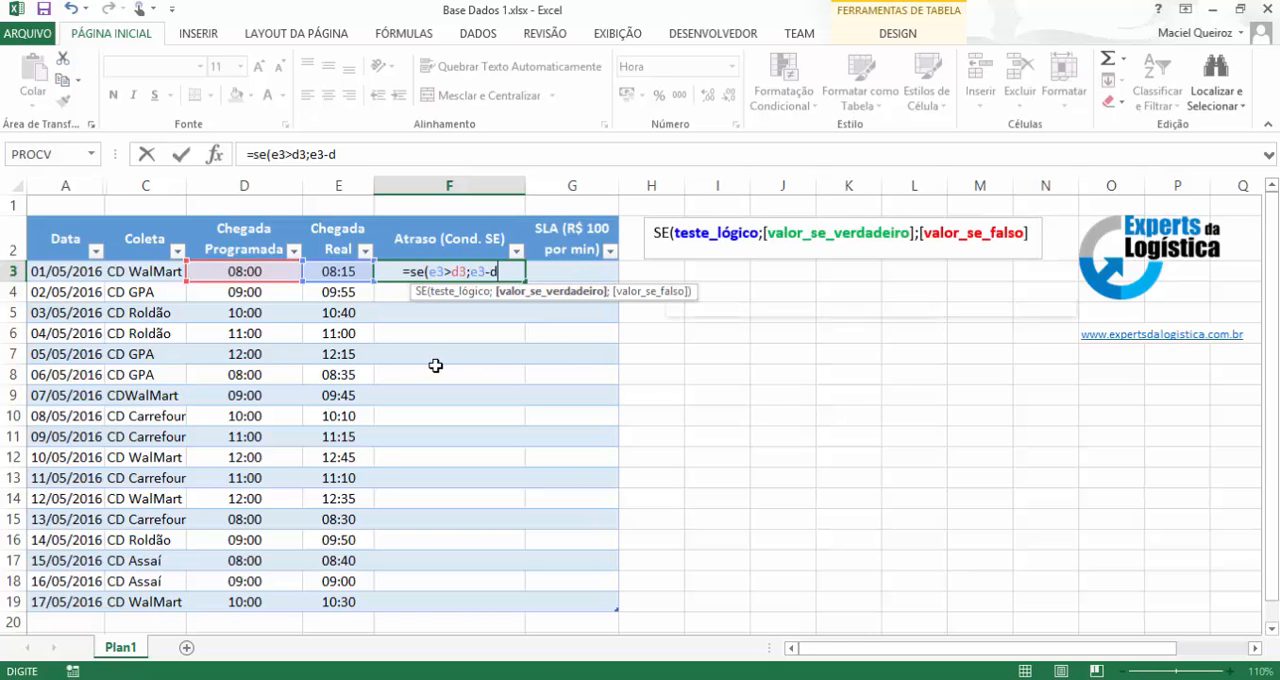
type("3")
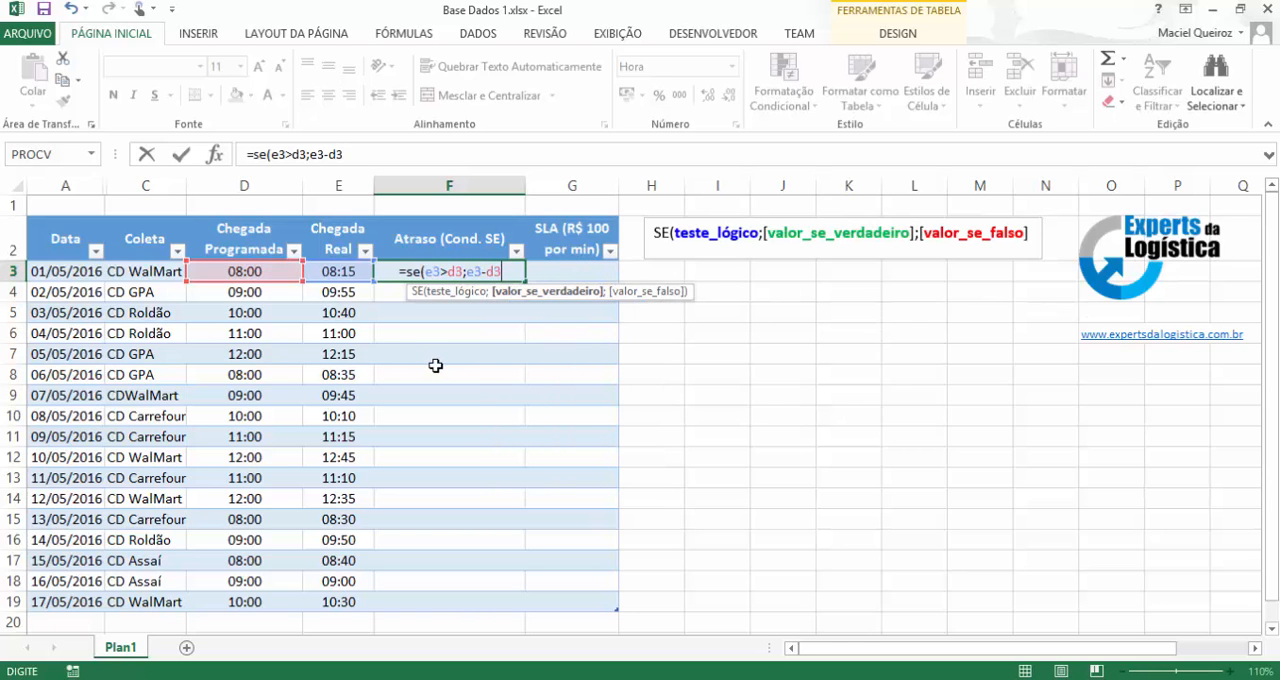
type(";")
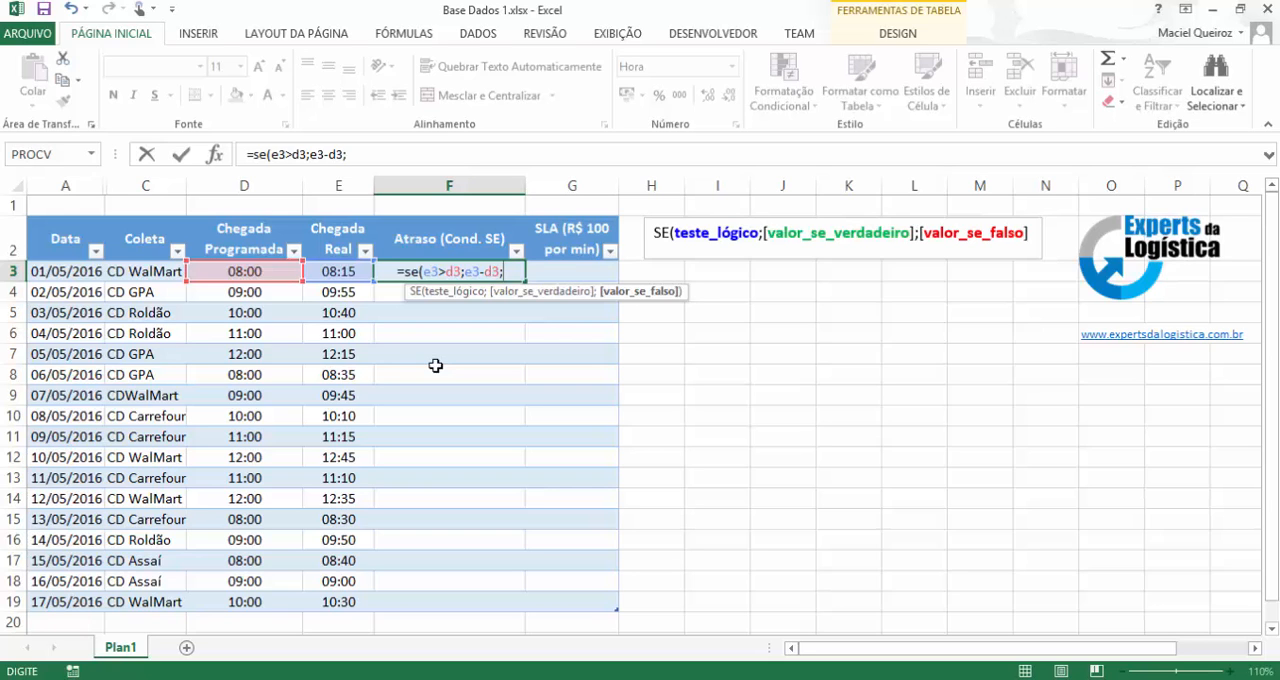
Complete the SE formula in F3 with "Sem Atraso" as the false value and fill the Atraso column.
type("\"")
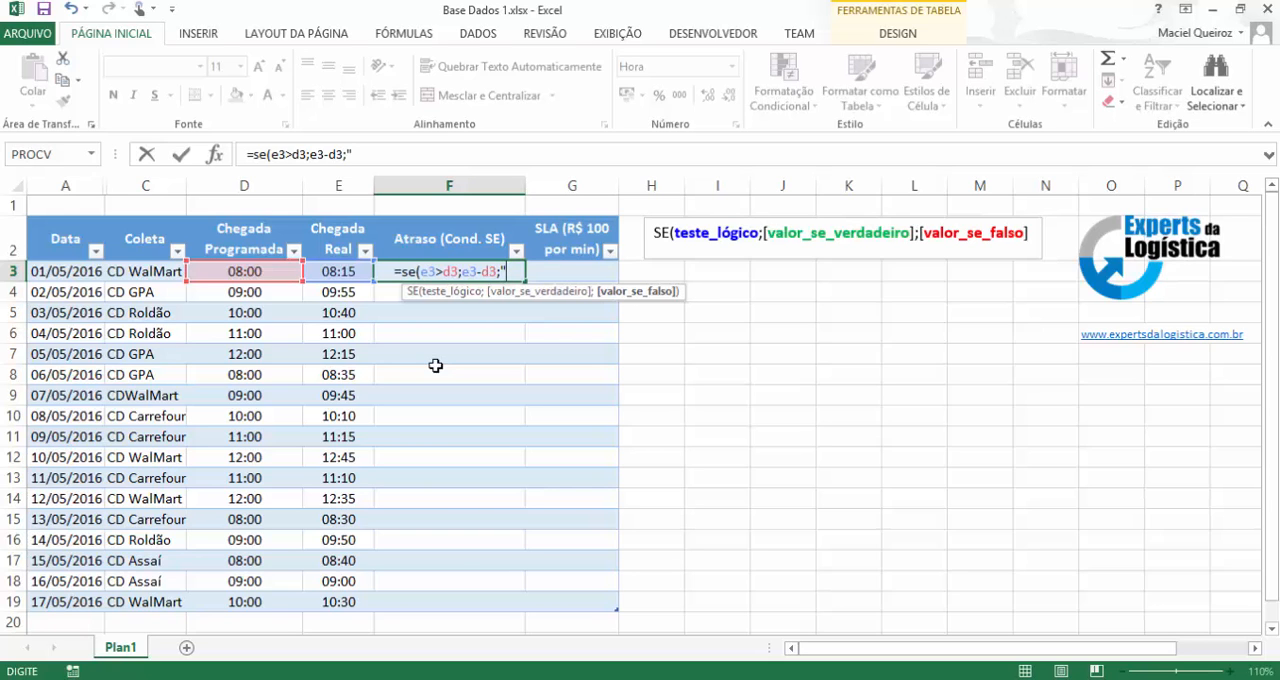
type("Sem ")
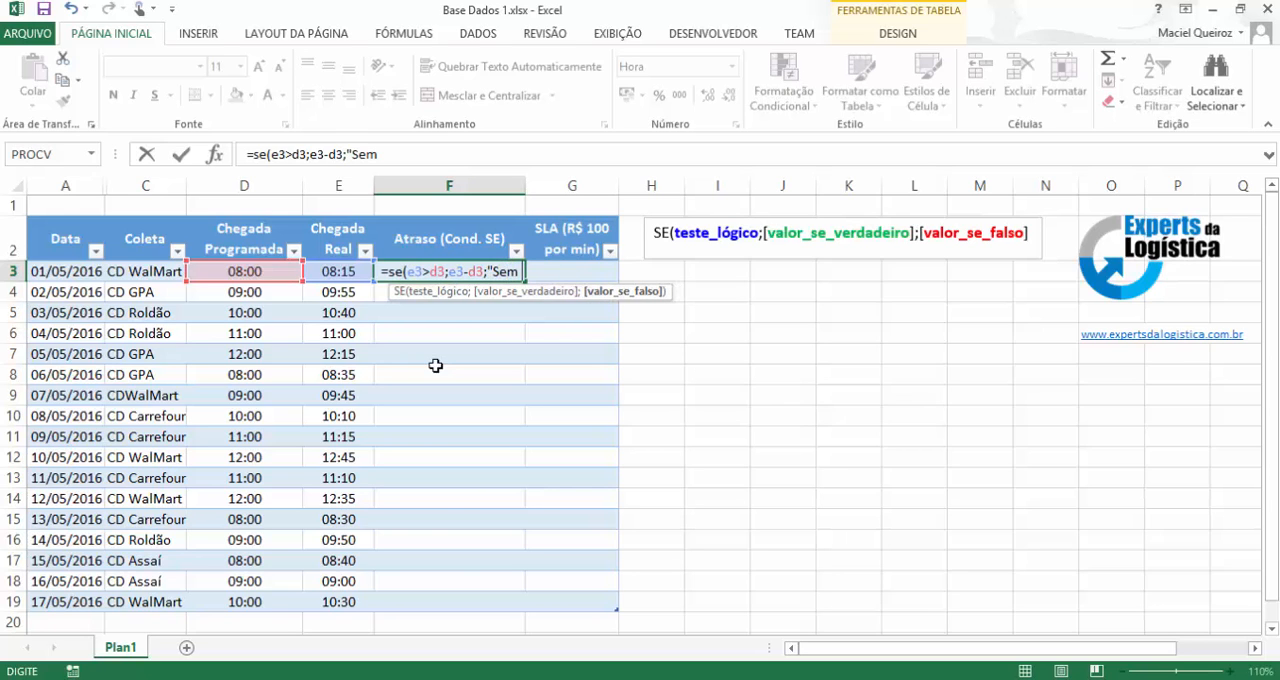
type("Atraso")
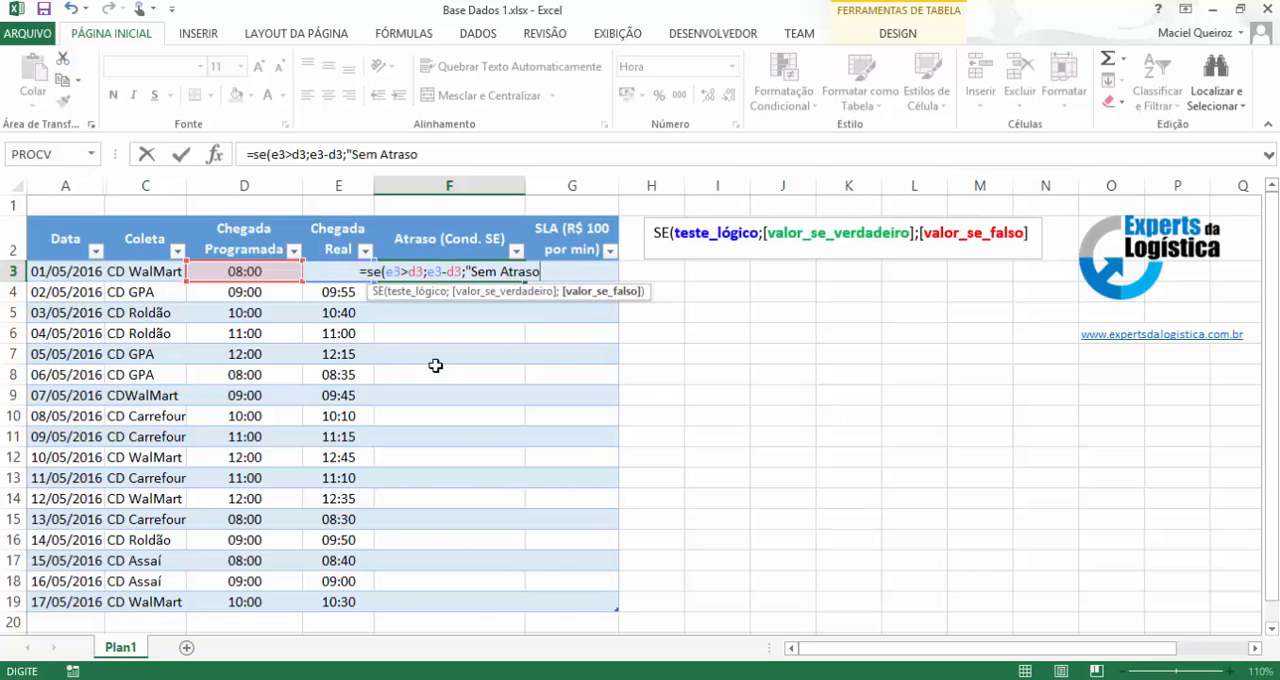
type("\"")
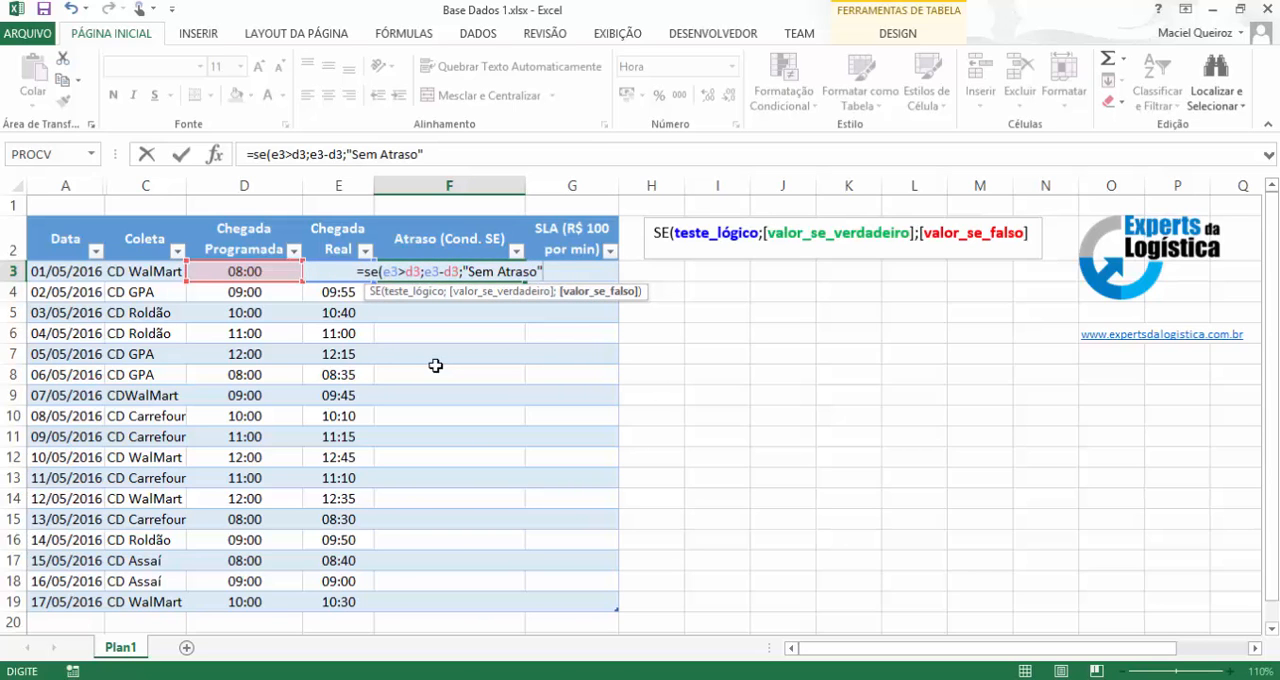
type(")")
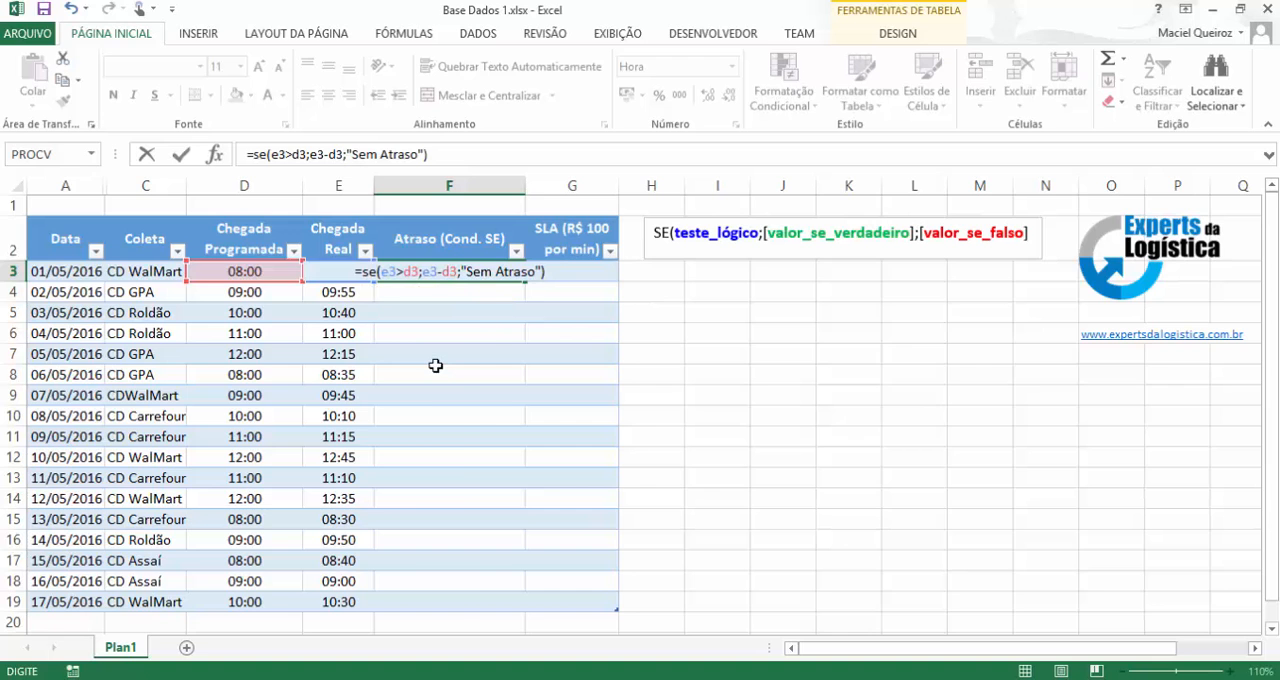
key("Return")
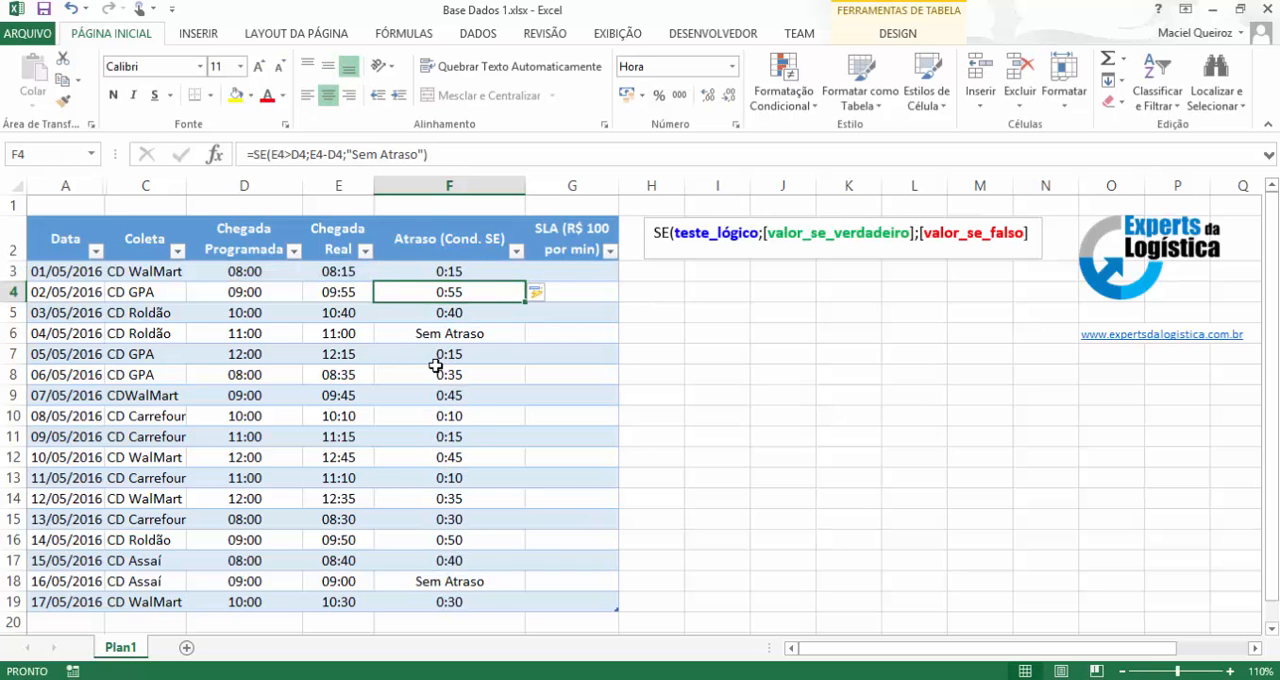
View the table styles available for the arrivals table without applying one.
left_click(80, 234)
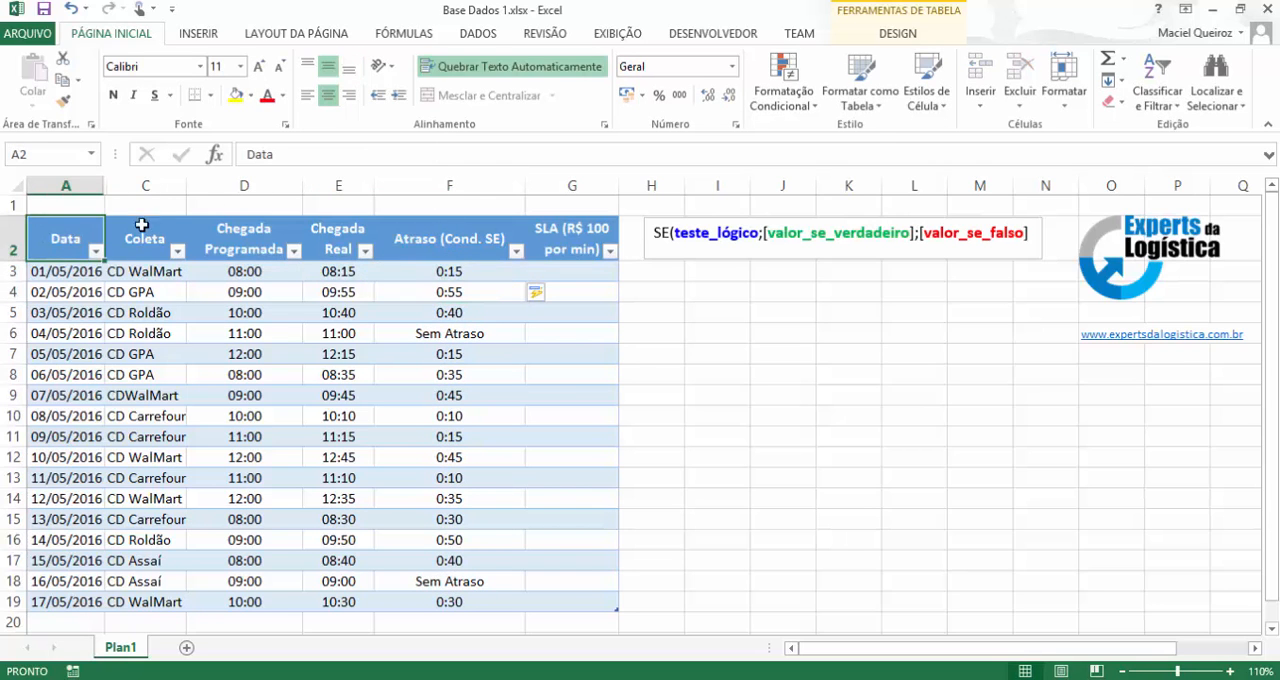
left_click(860, 98)
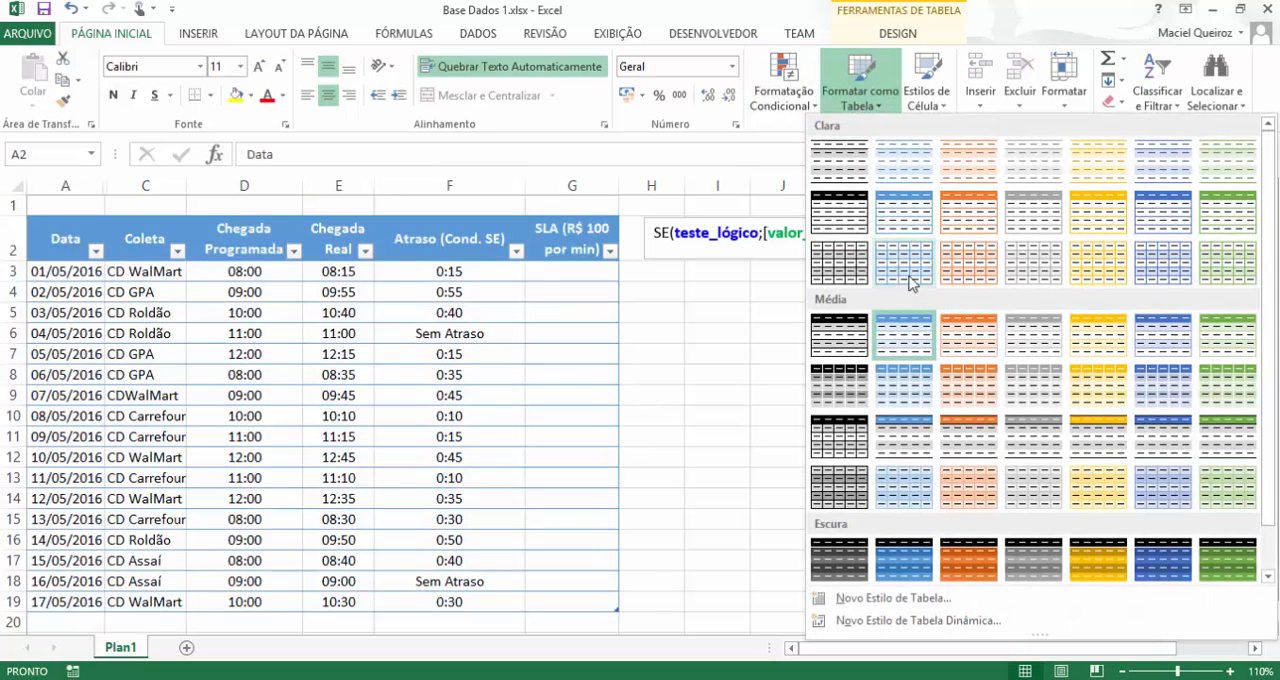
left_click(424, 277)
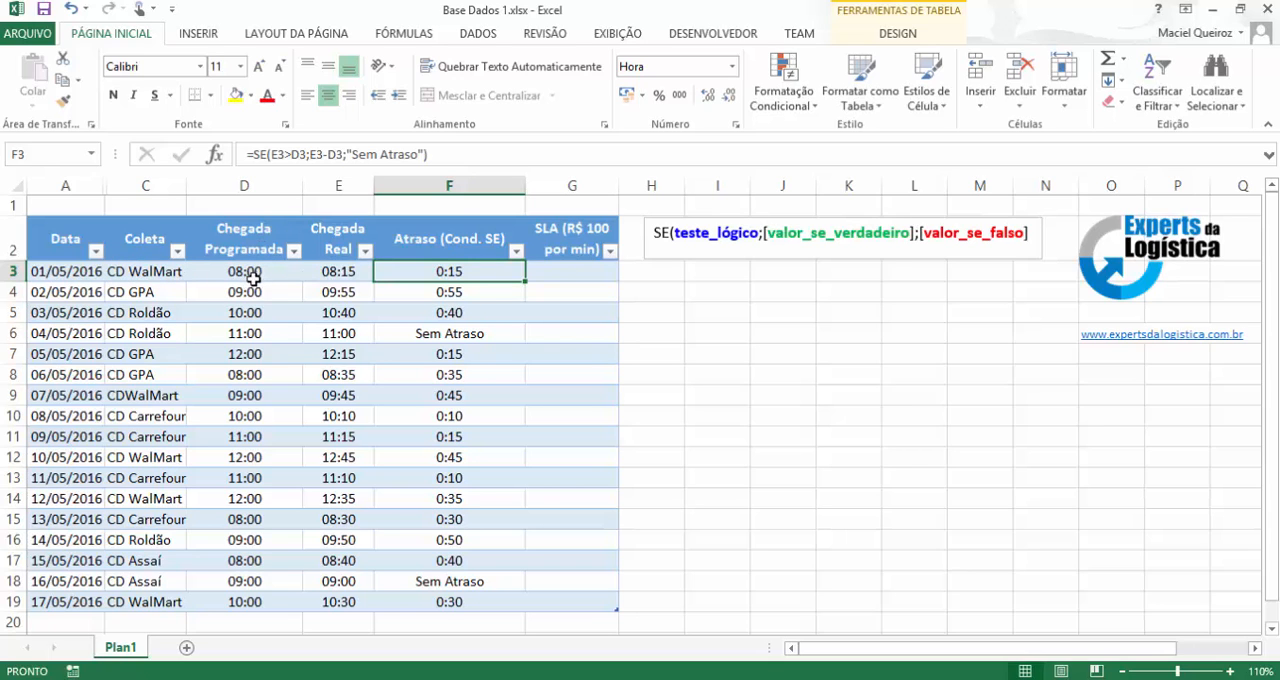
Check the Atraso results against the scheduled and real arrival times in rows 3 and 6, and review the Atraso and SLA columns.
left_click(343, 273)
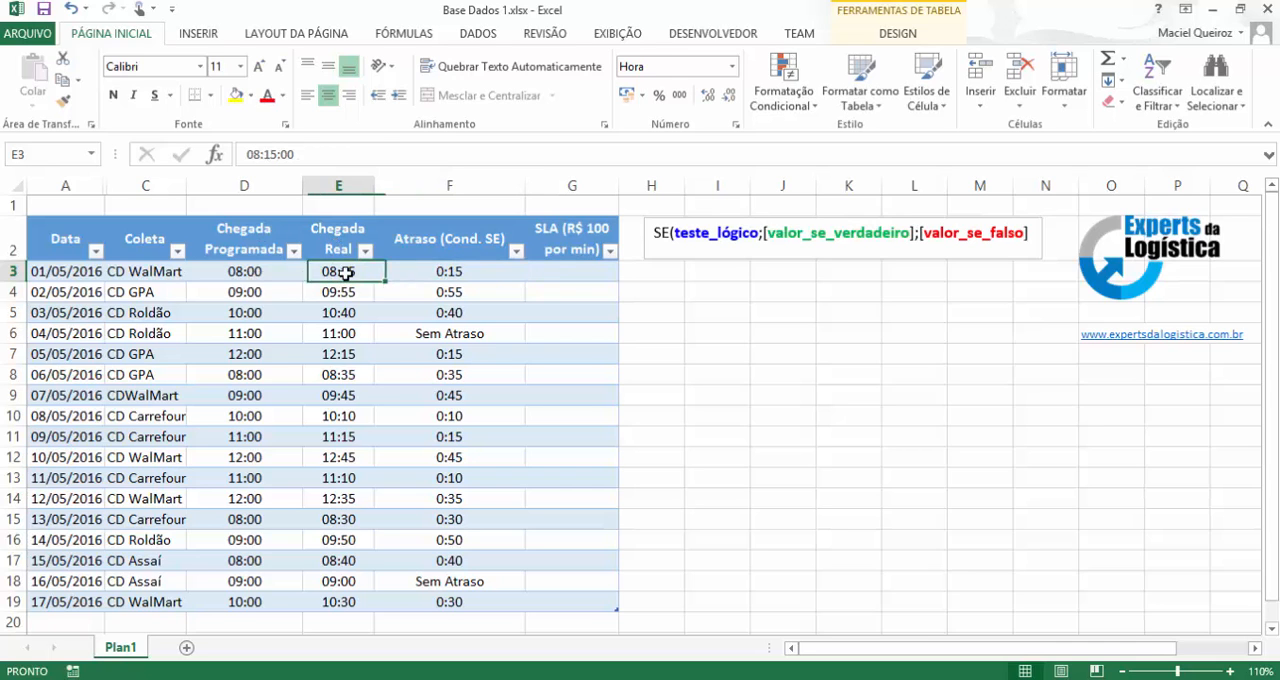
left_click(449, 271)
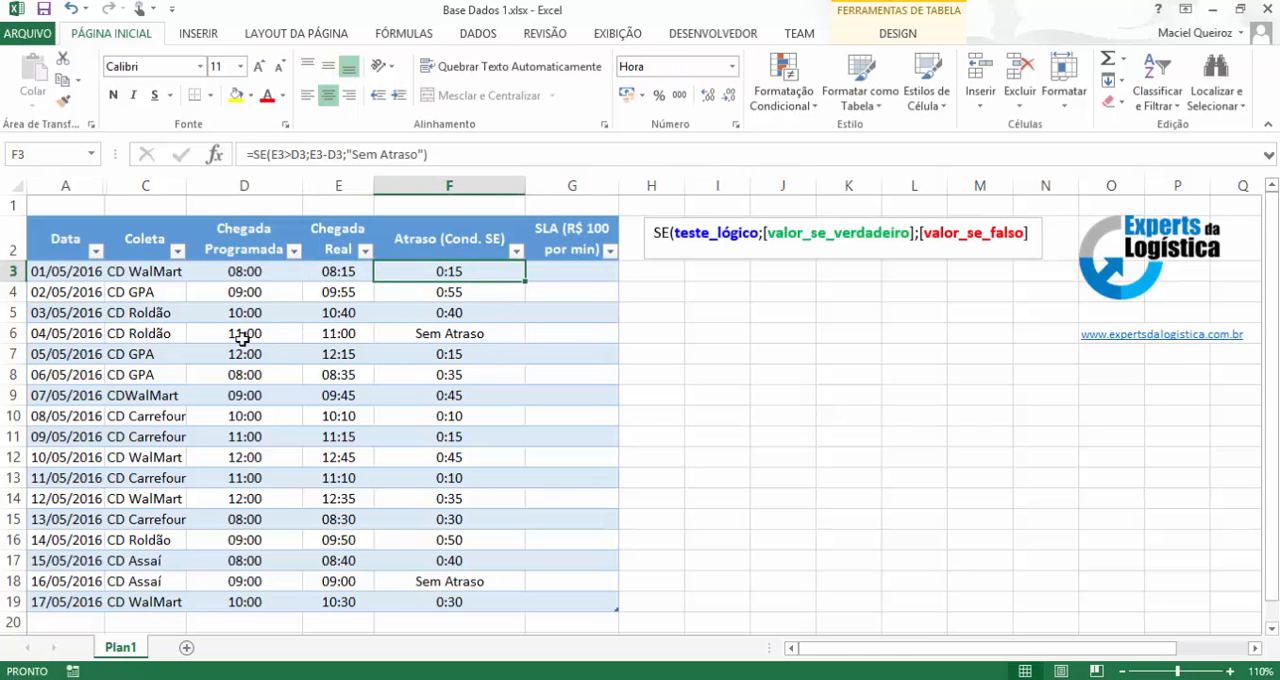
left_click(242, 335)
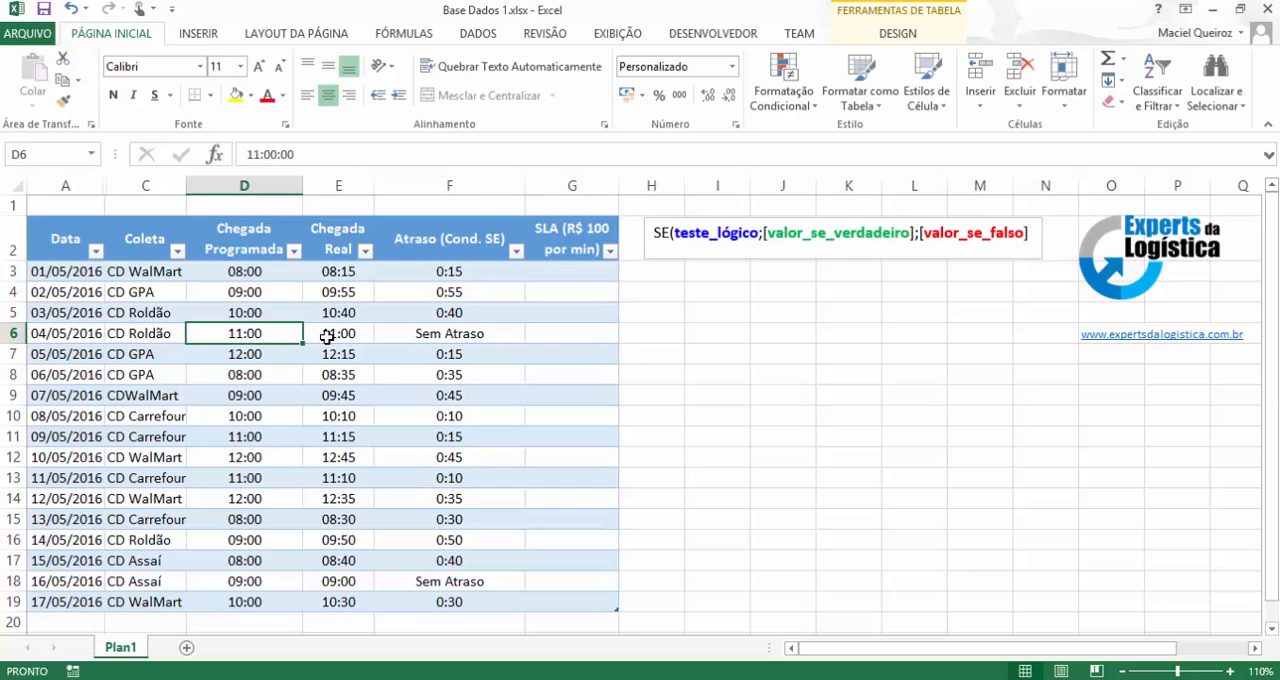
left_click(445, 336)
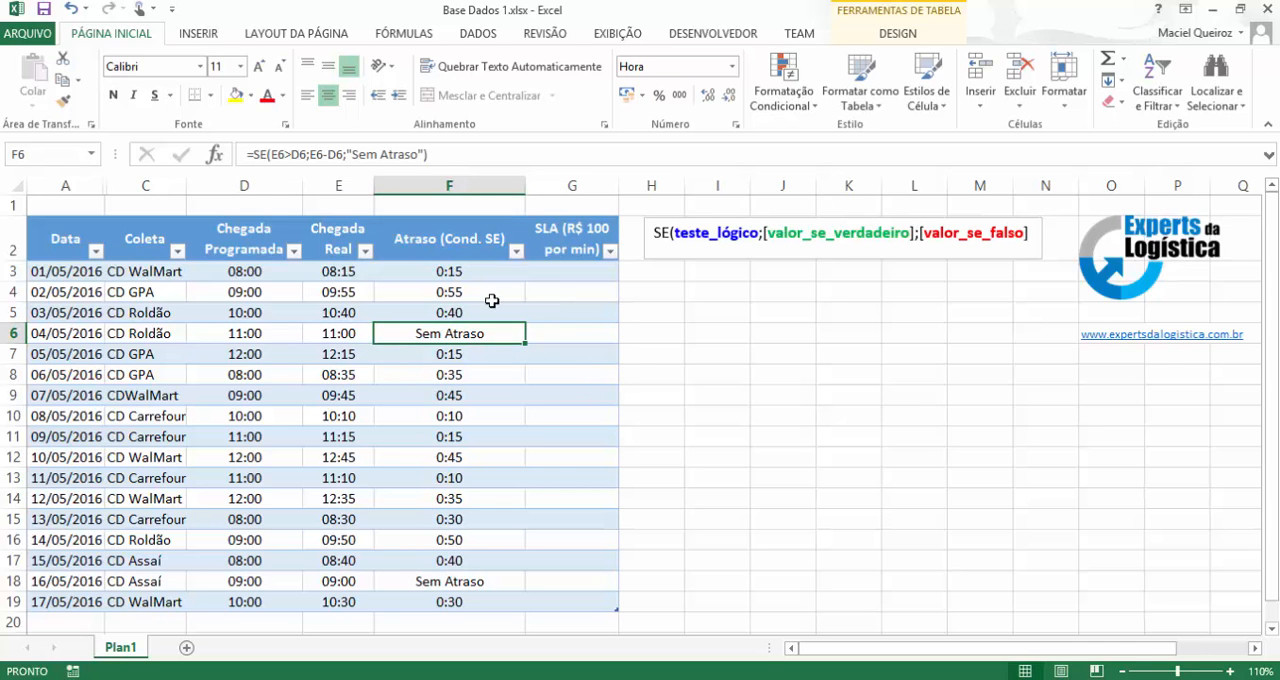
left_click(460, 272)
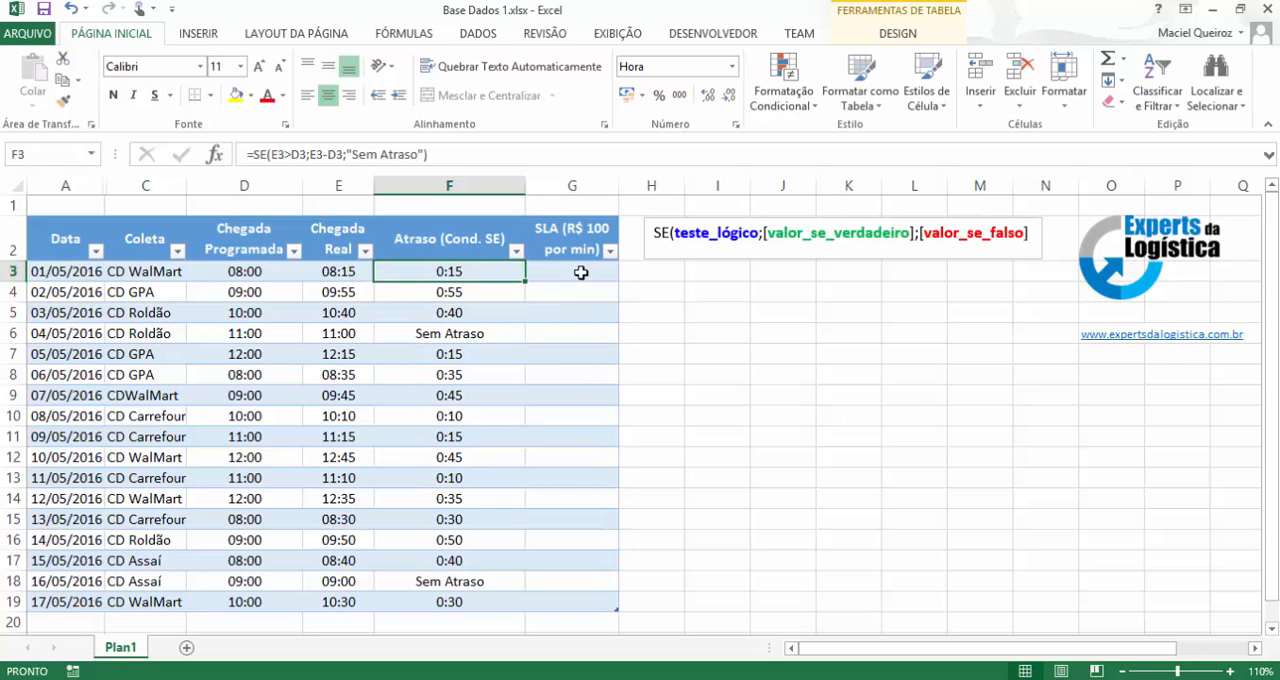
left_click(581, 272)
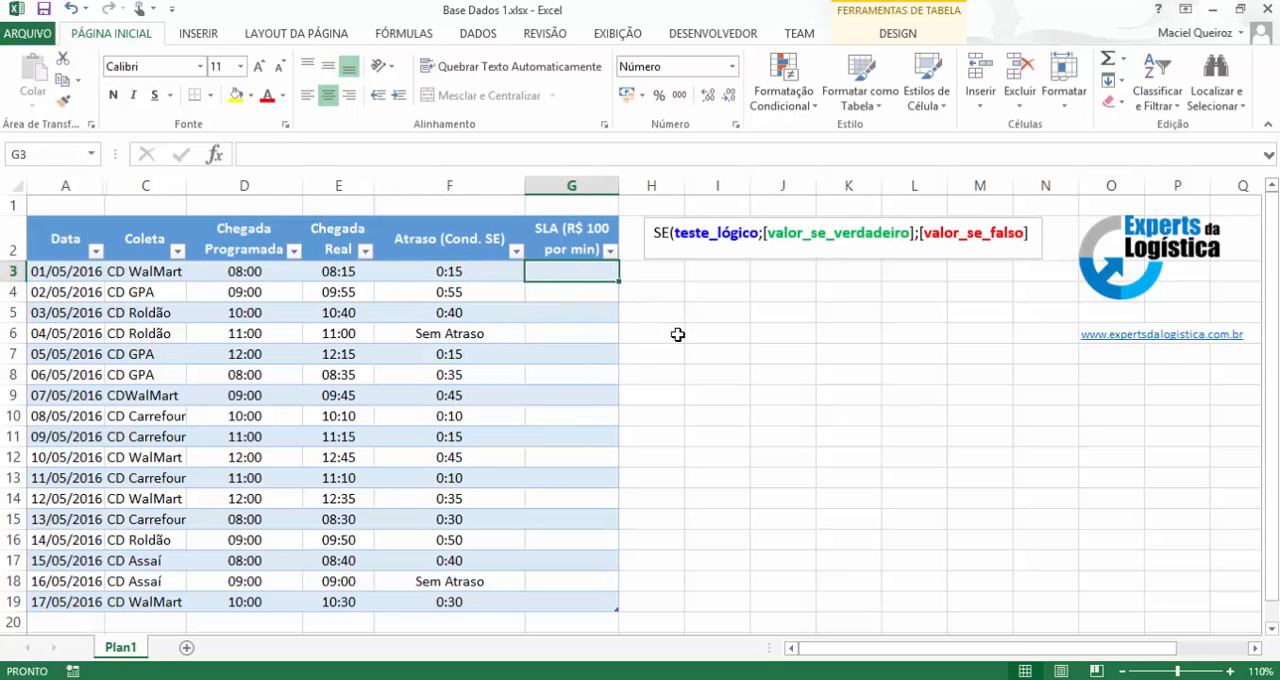
left_click(456, 272)
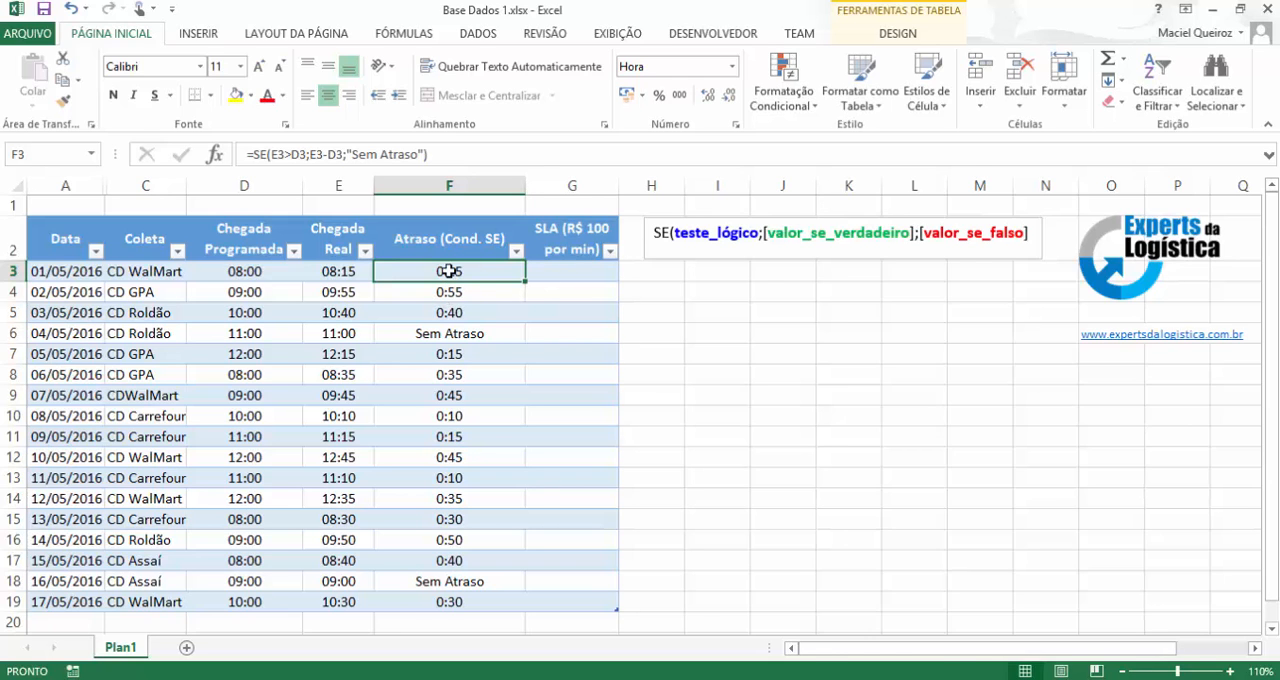
left_click_drag(449, 271, 423, 586)
Start an SE formula in G3 with the logical test F3="Sem Atraso".
left_click(552, 273)
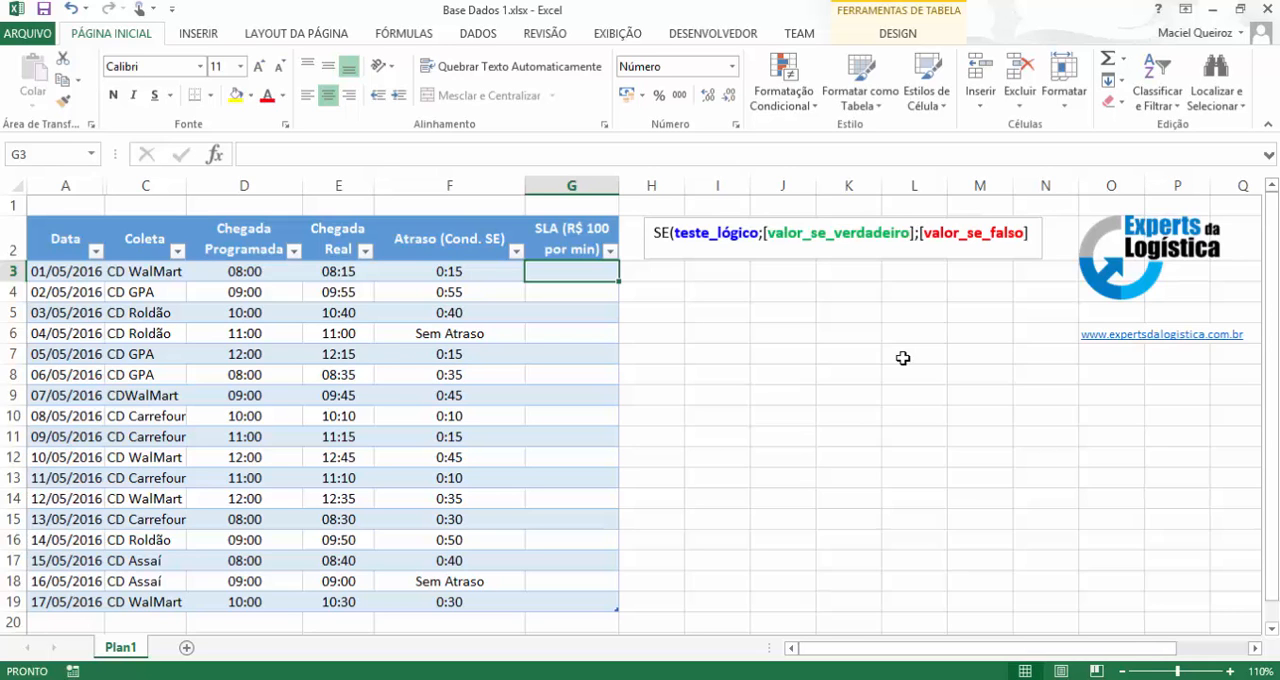
type("=")
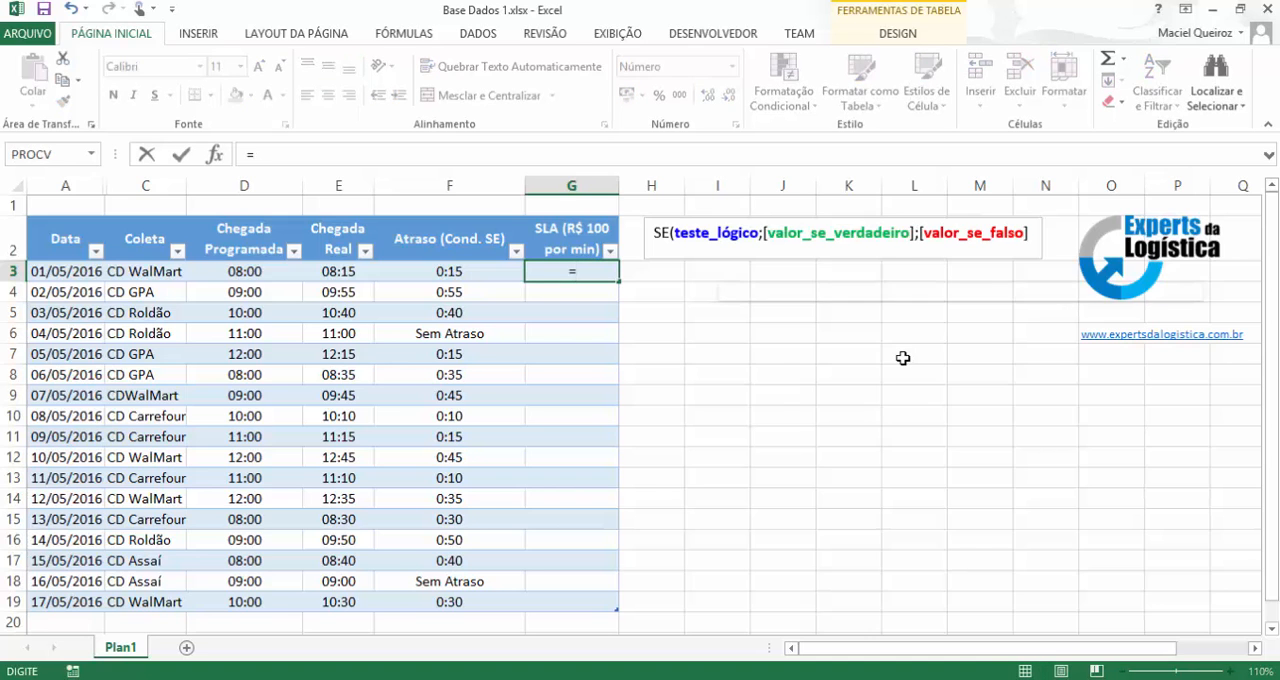
type("se(")
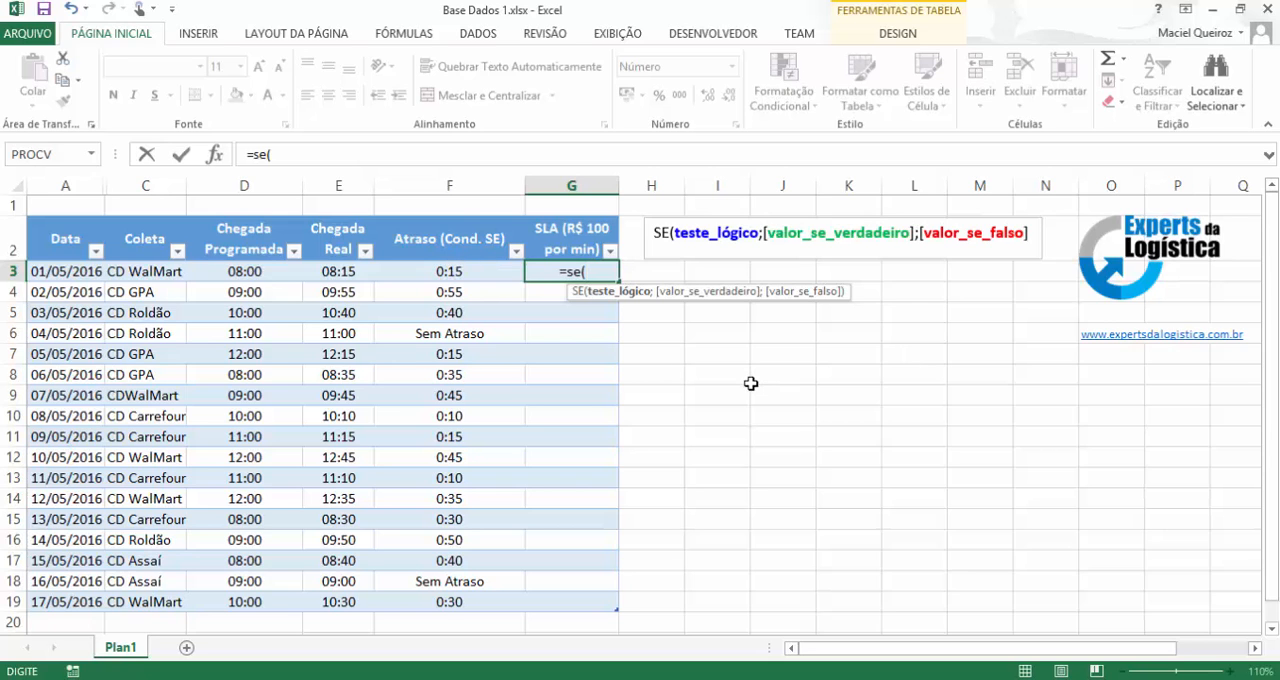
type("f")
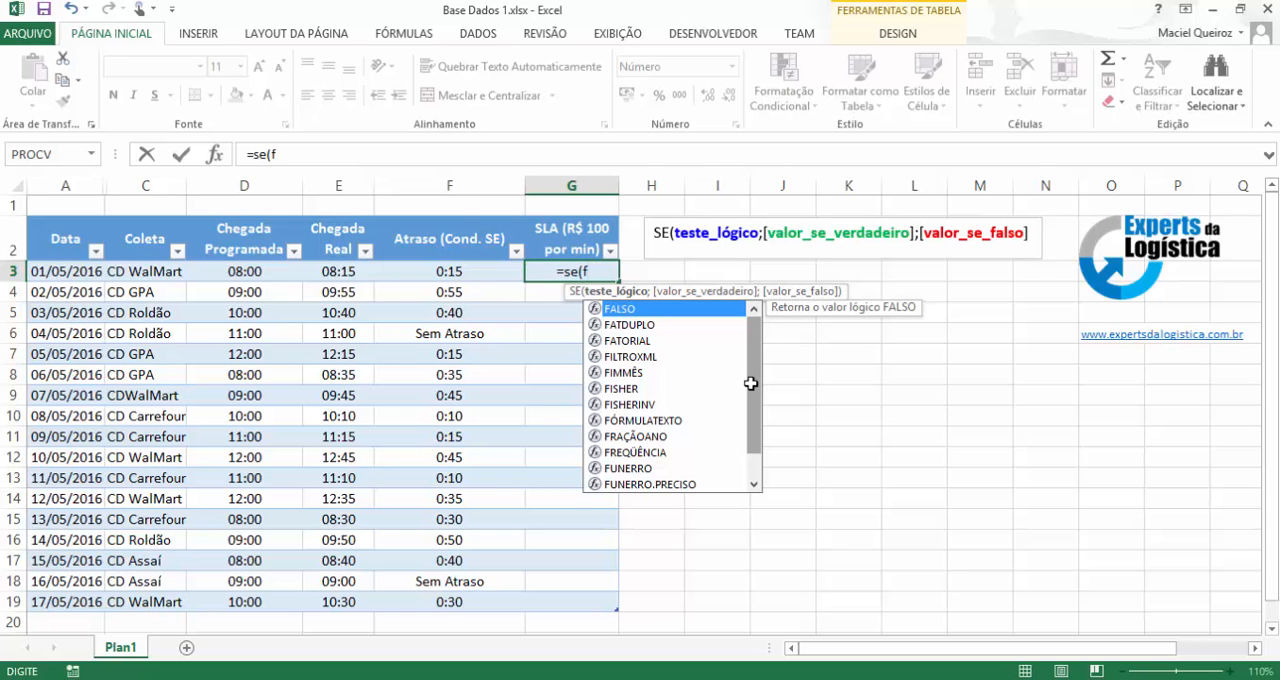
type("3")
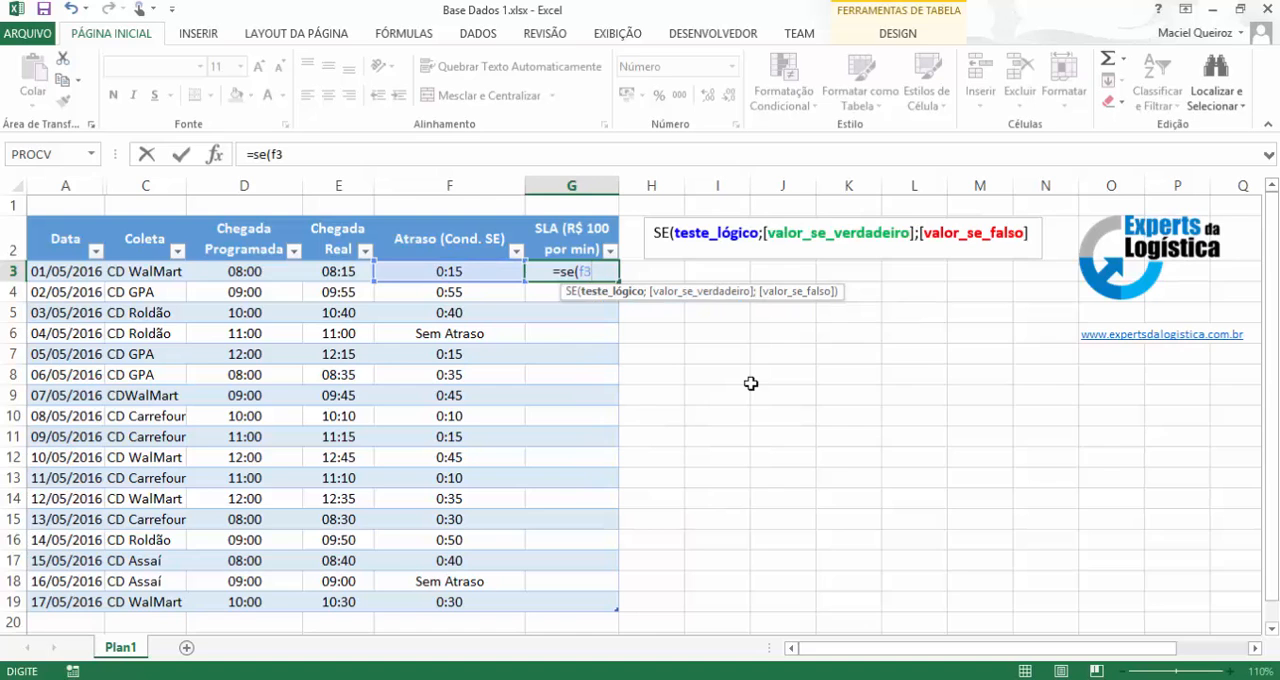
type("=")
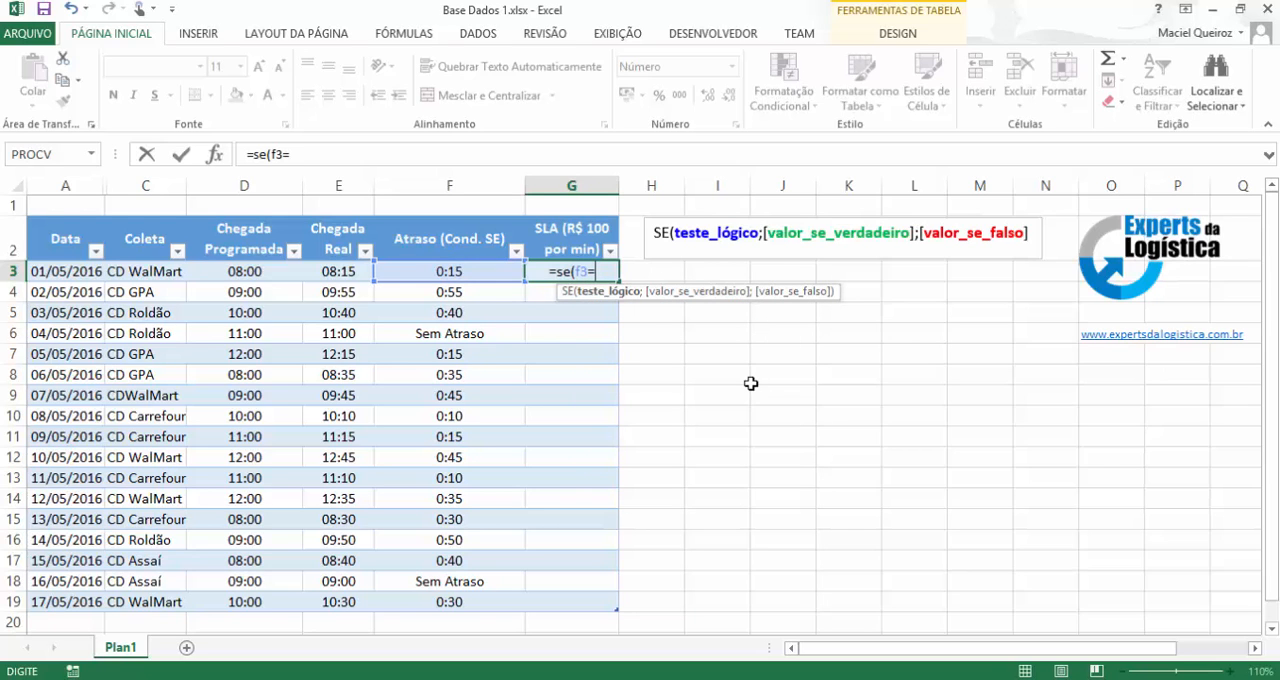
type("\"")
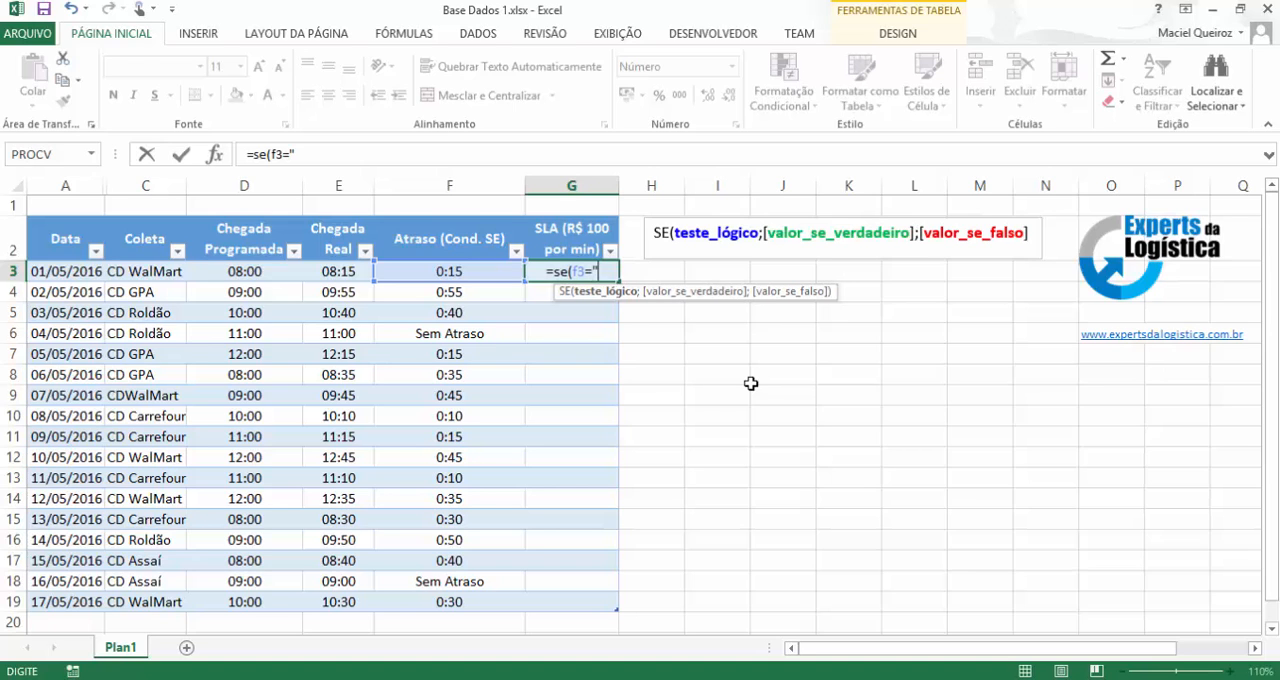
type("Sem")
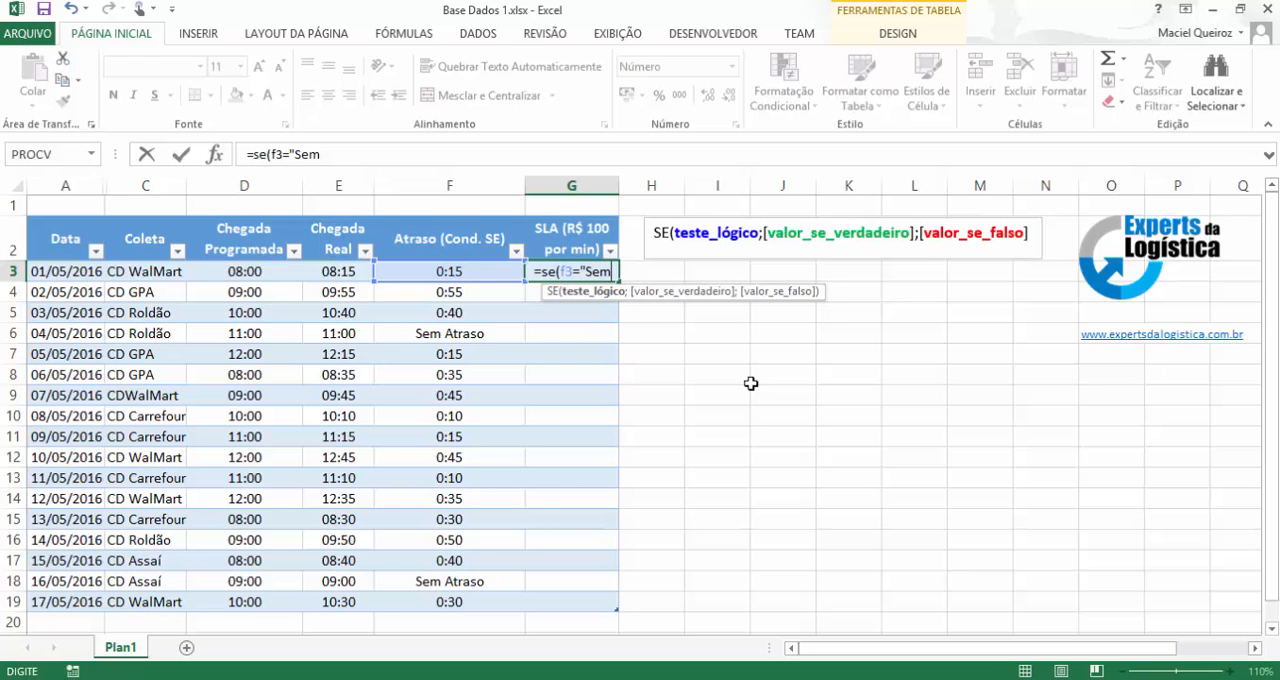
type(" Atra")
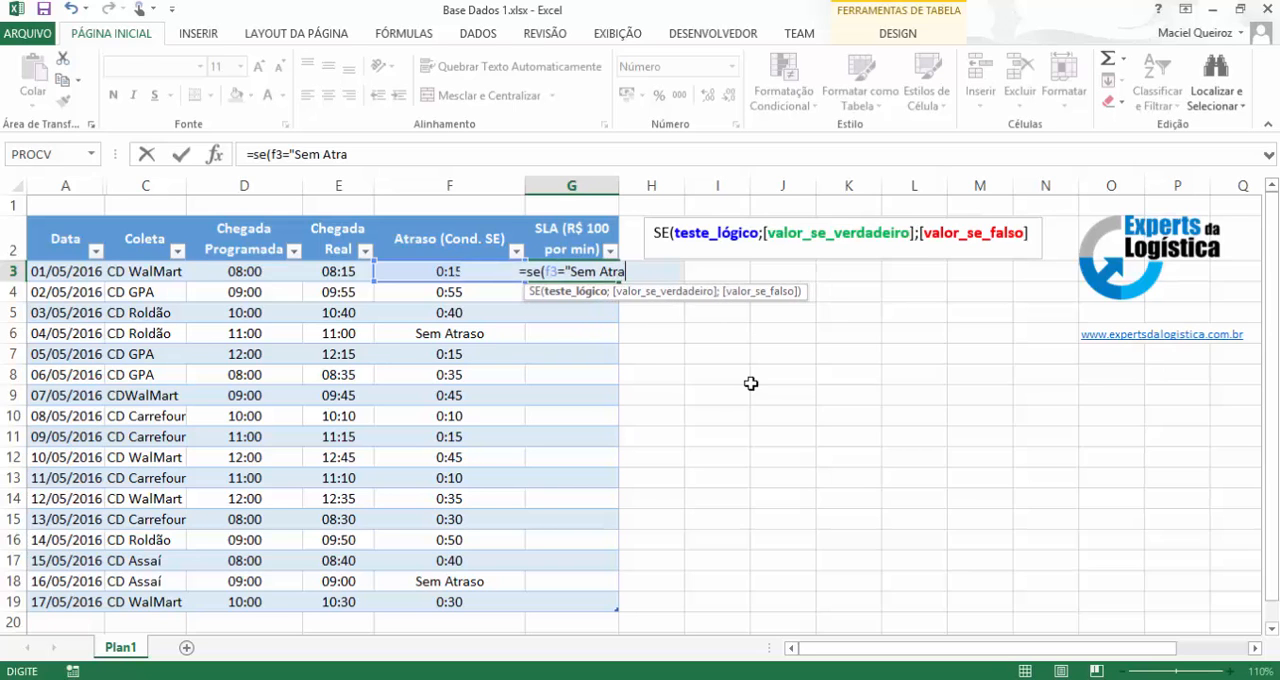
type("so\"")
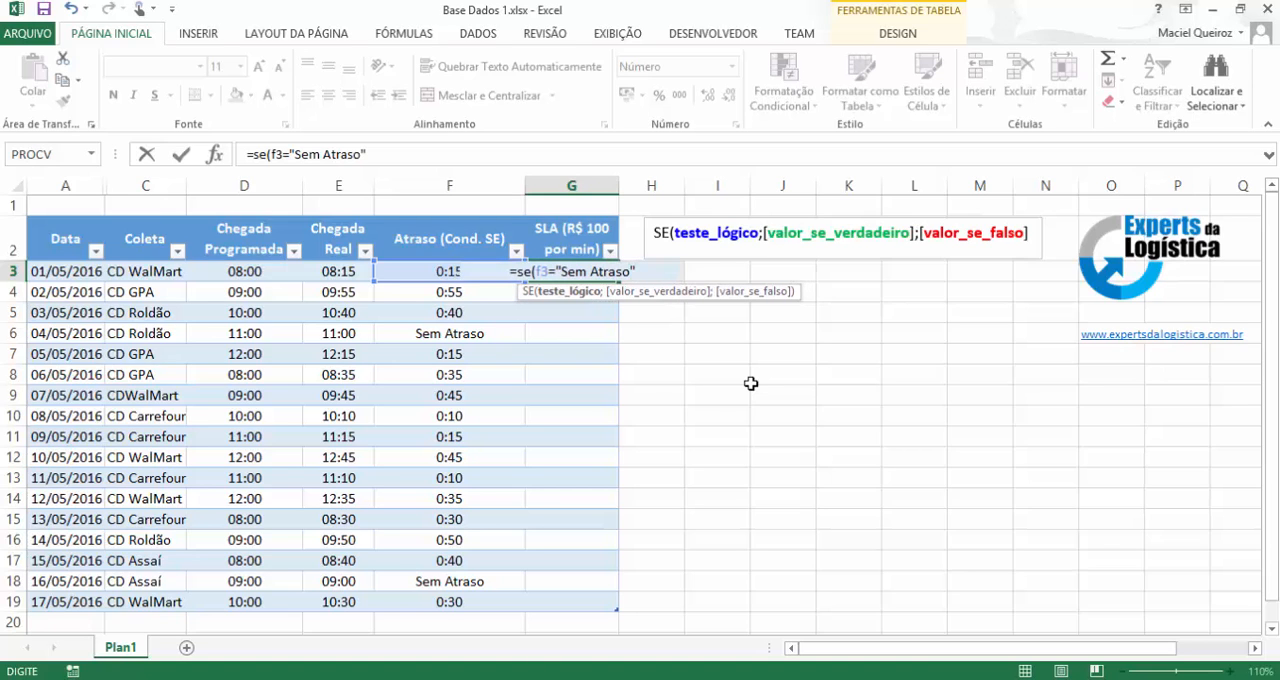
type(";")
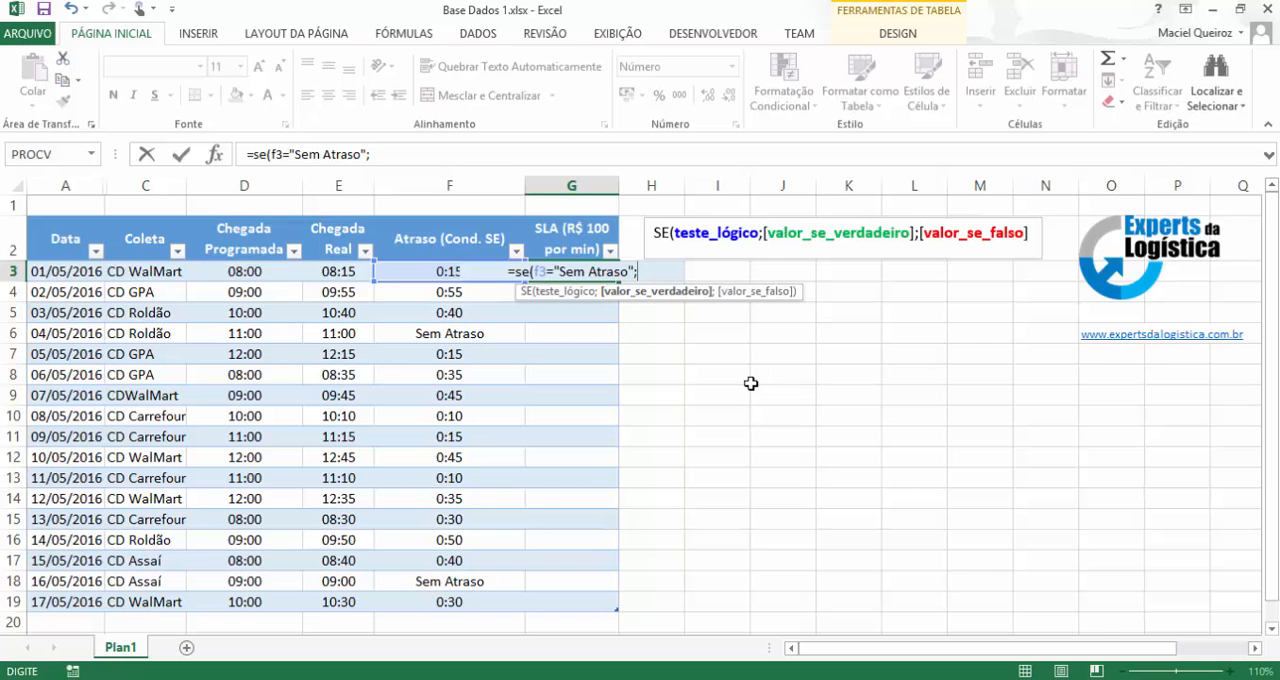
Complete the SE formula in G3 with 0 as the true value and F3*24*60*100 as the false value, filling the SLA column.
type("0")
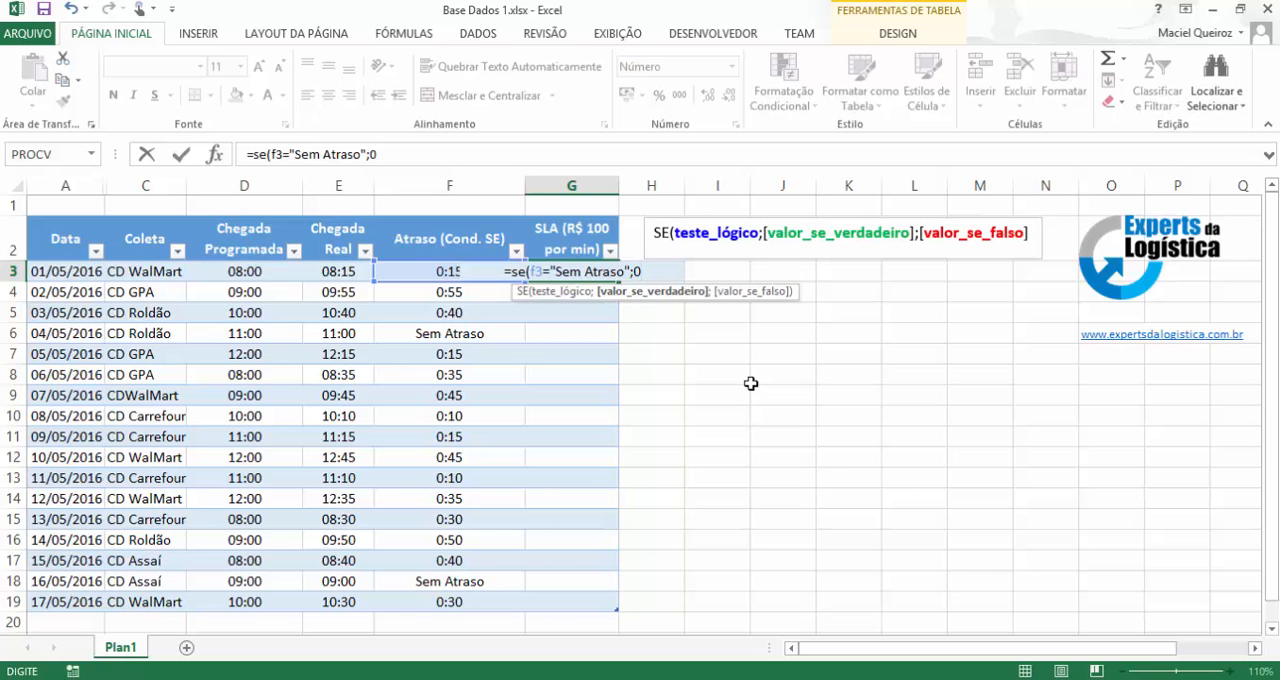
type(";")
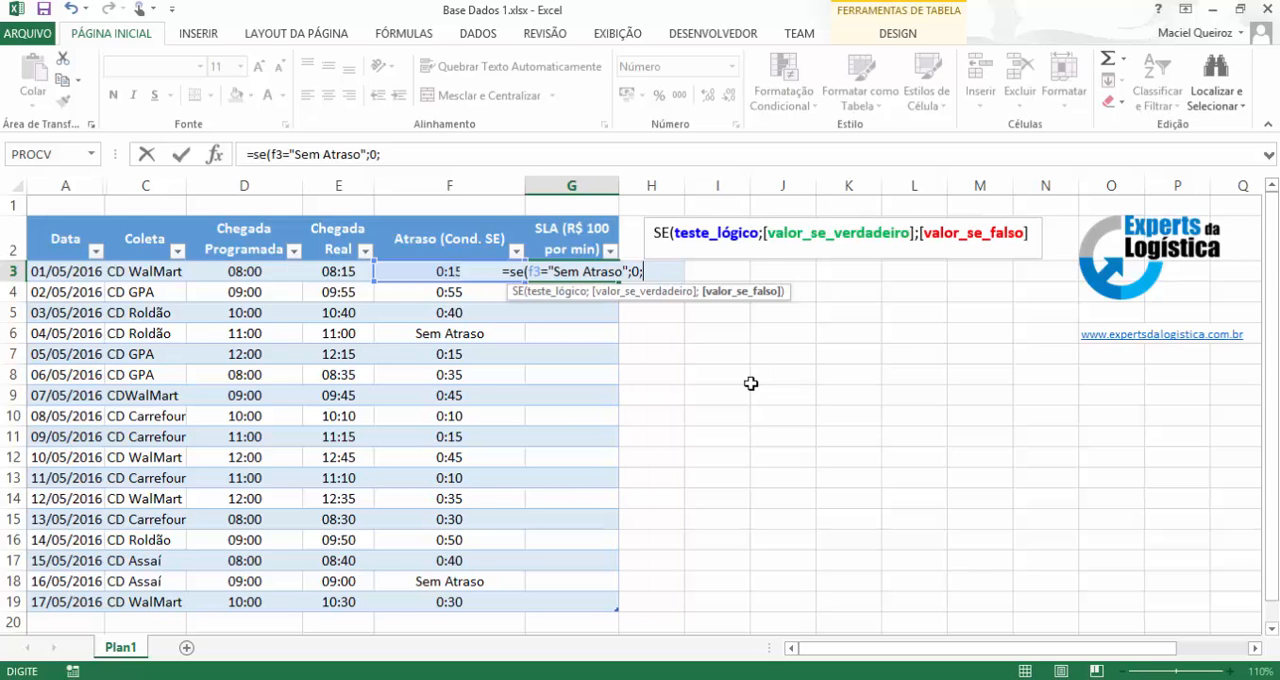
type("f3")
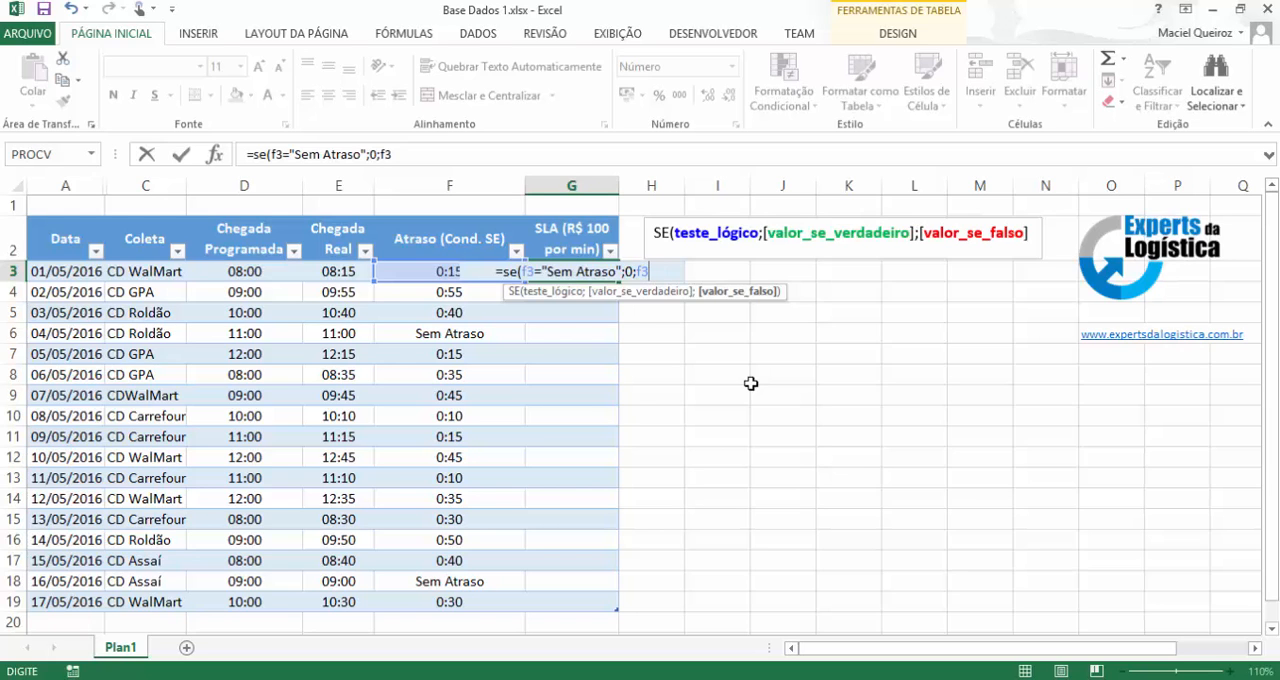
type("*")
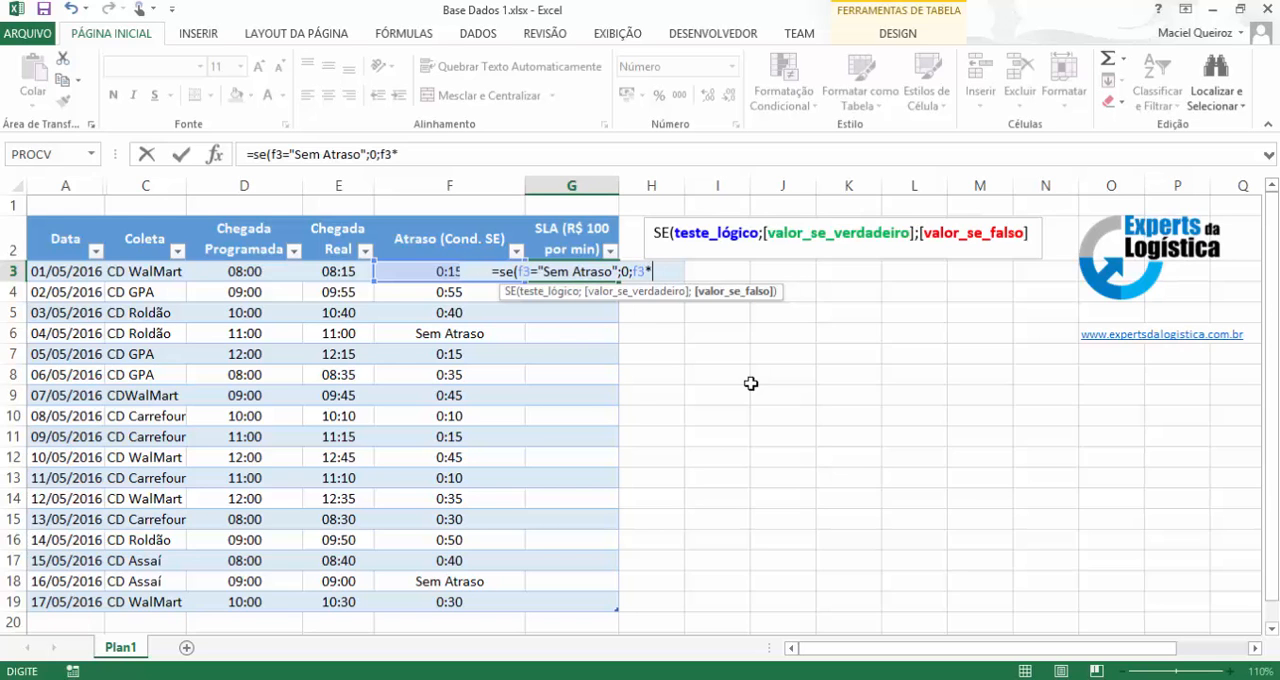
type("24")
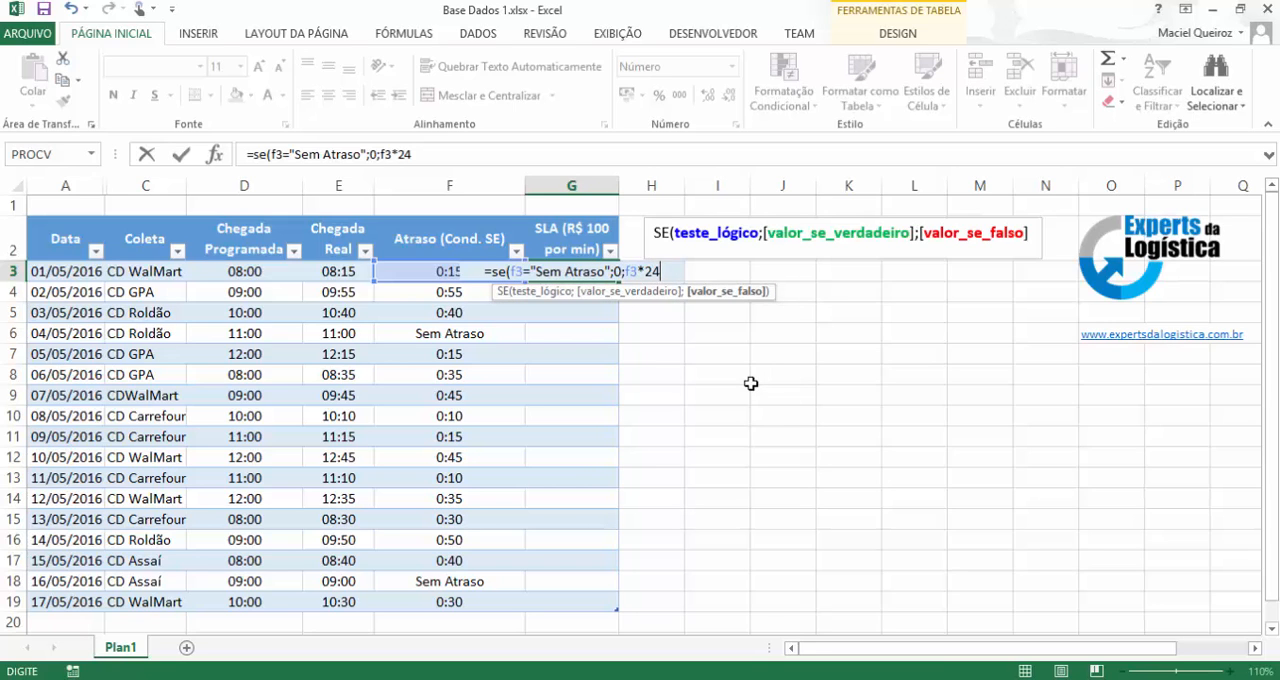
type("*")
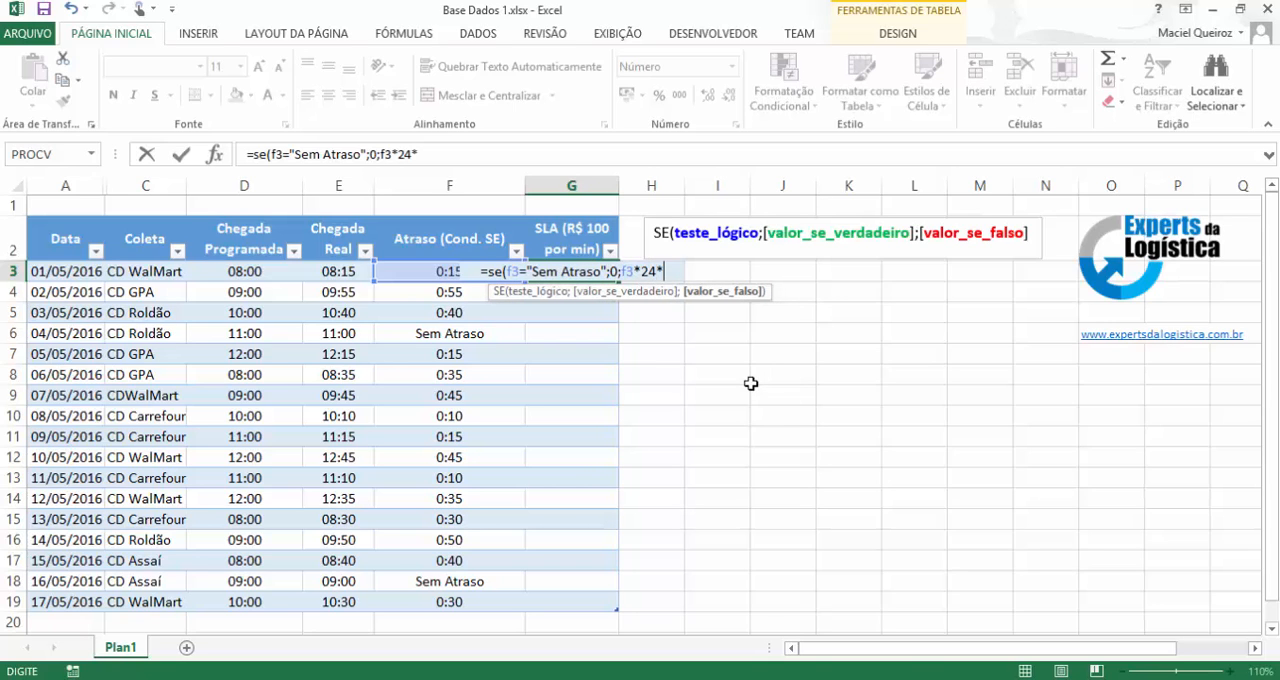
type("60")
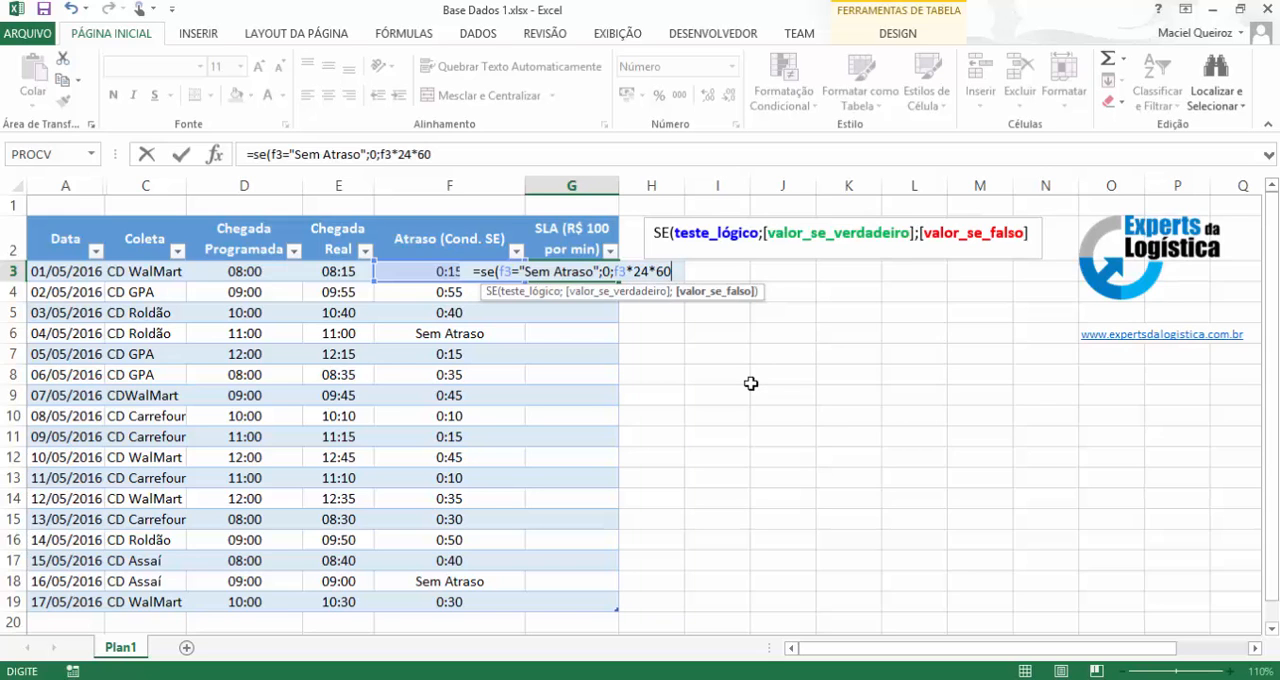
type("*")
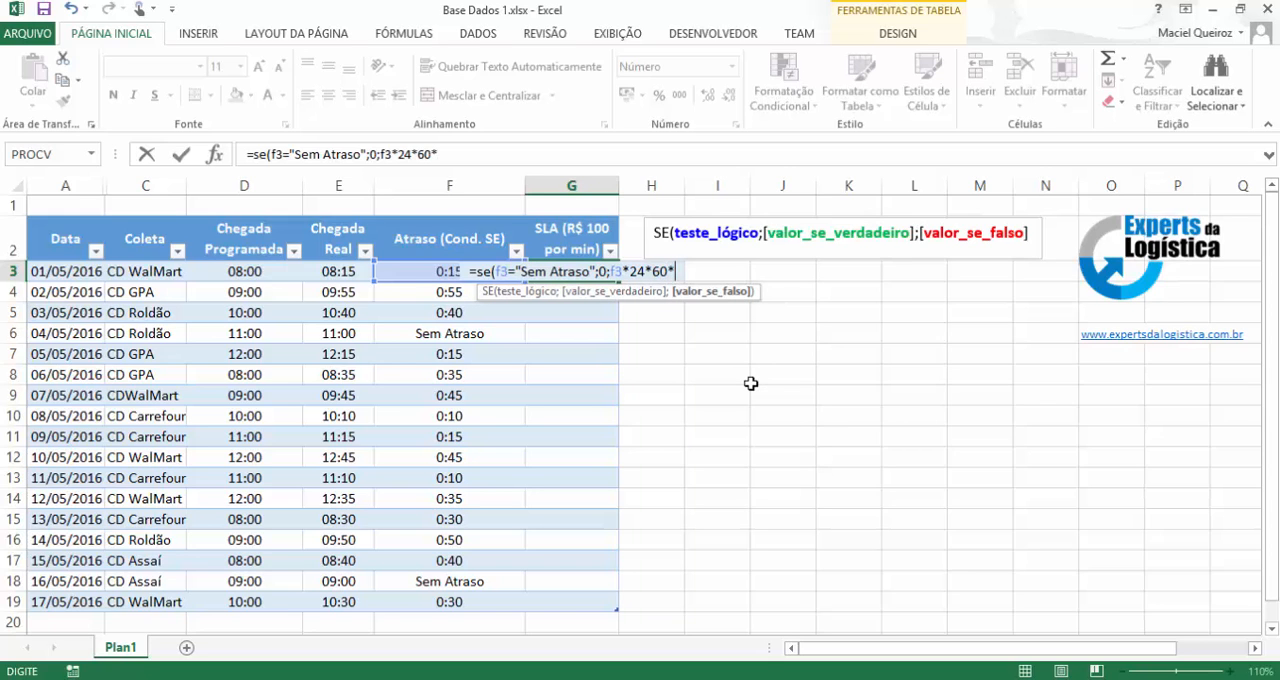
type("100")
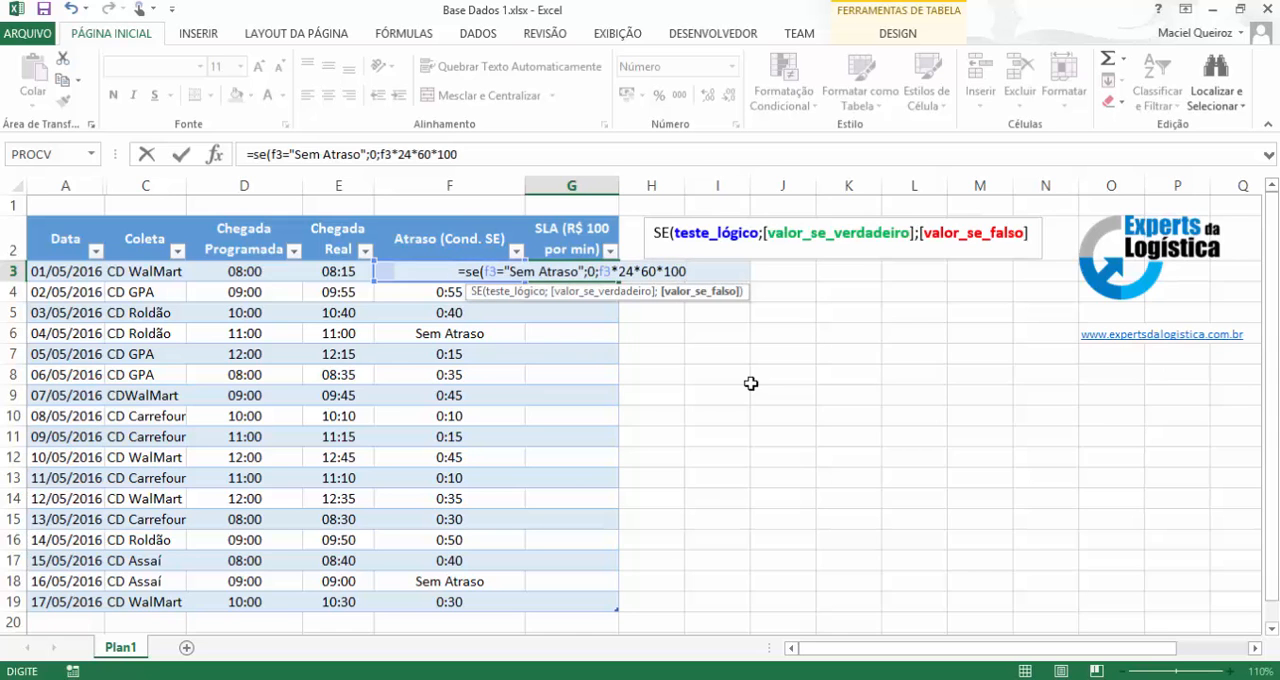
type(")")
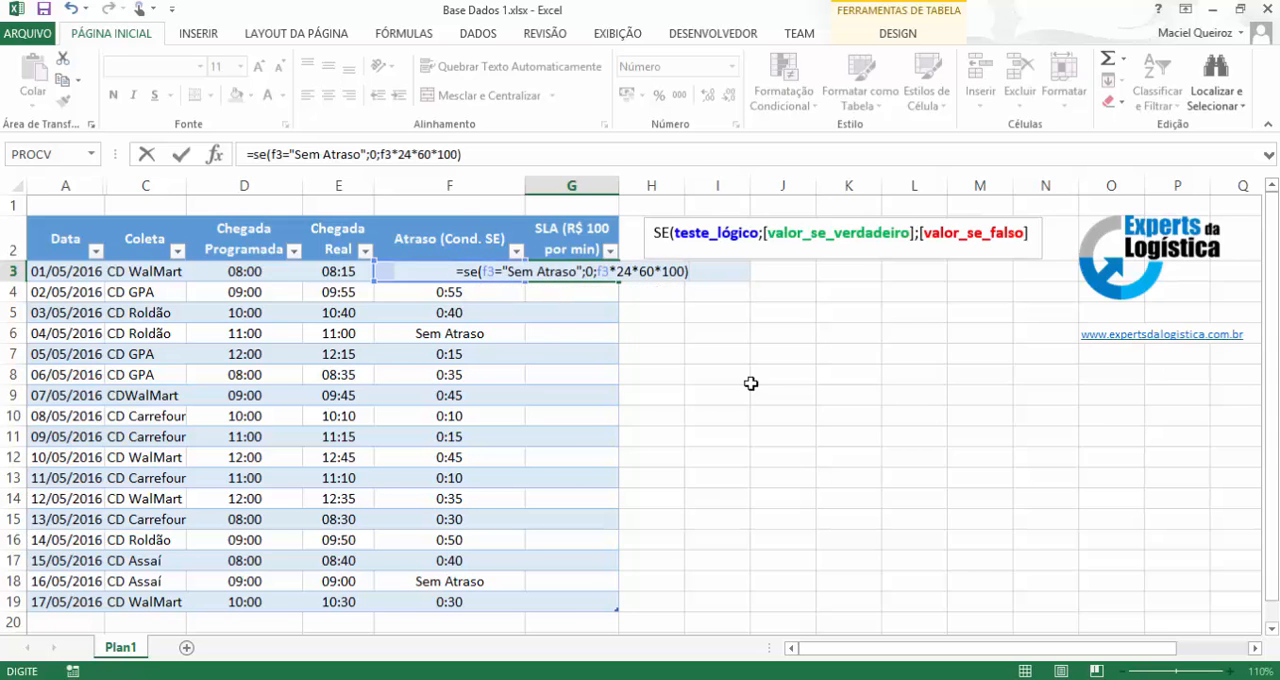
key("Return")
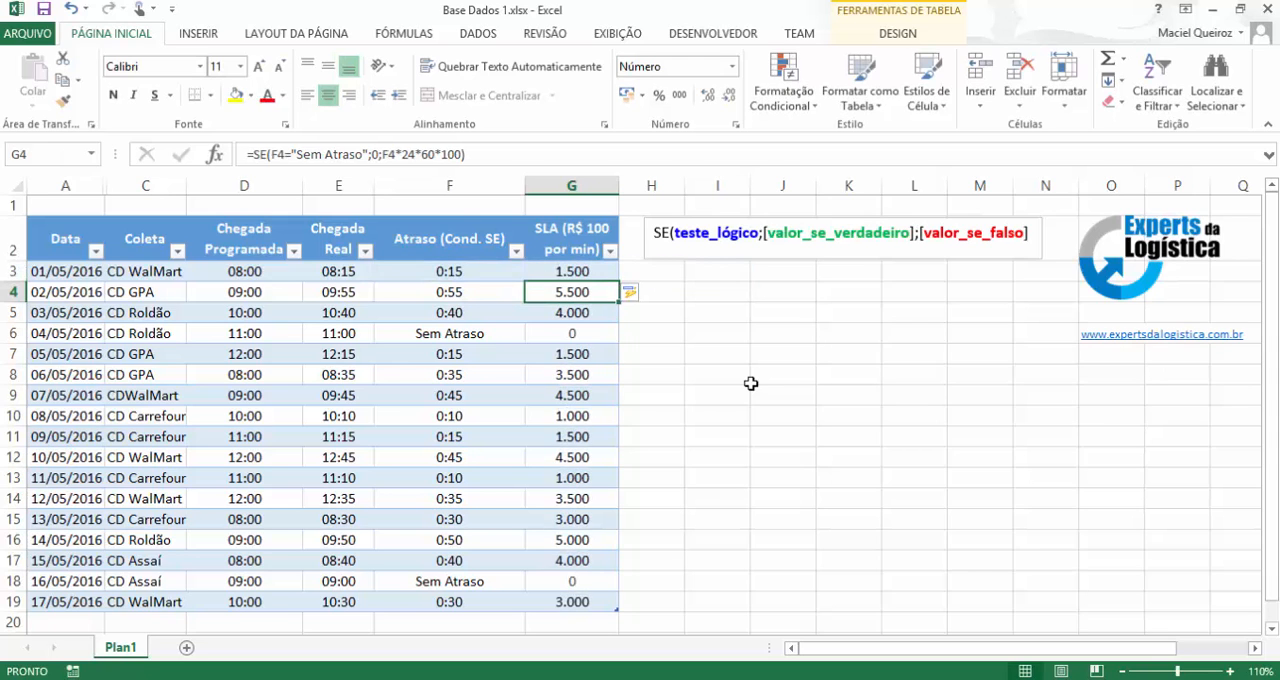
Check the SLA results against the Atraso values in rows 3, 4, 6, 18 and 19.
left_click(583, 273)
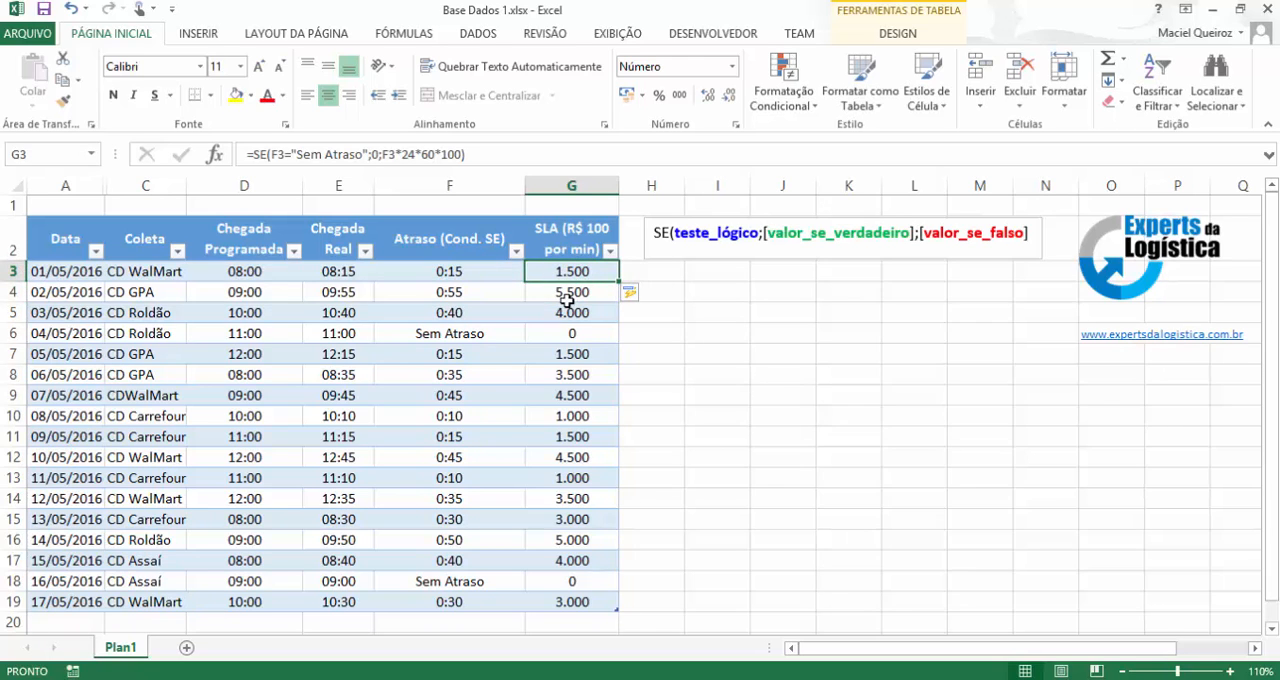
left_click(576, 293)
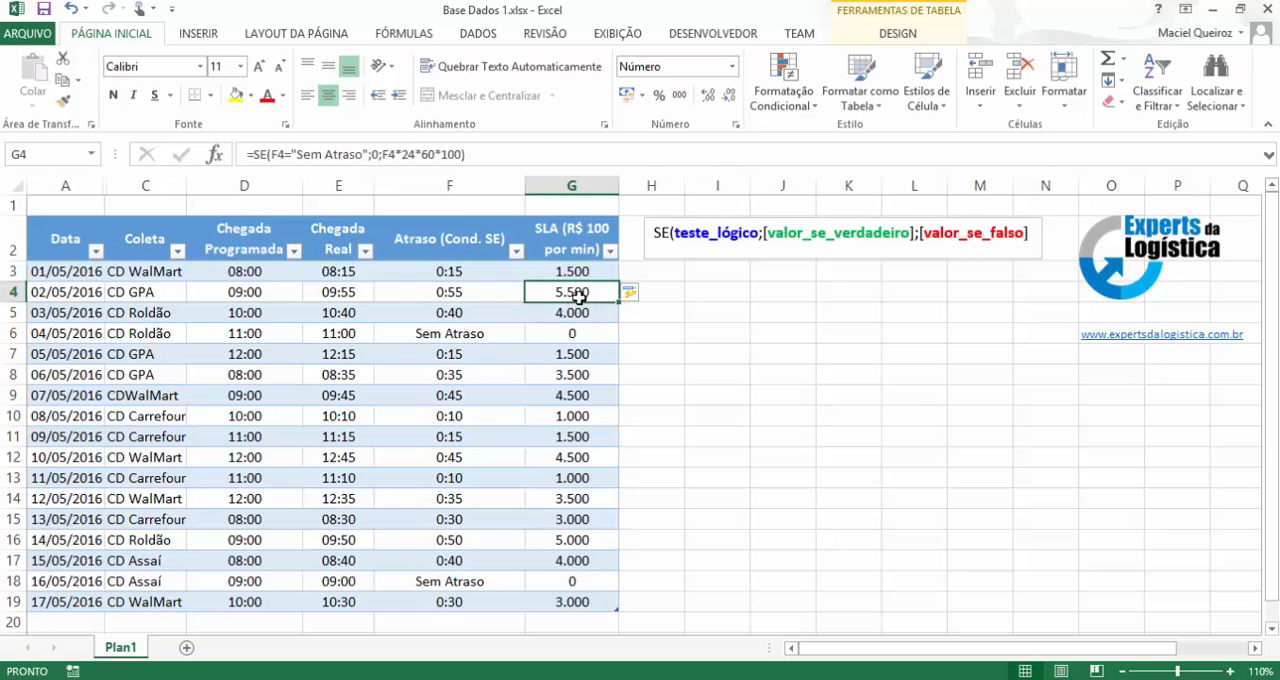
left_click(60, 335)
left_click(500, 335)
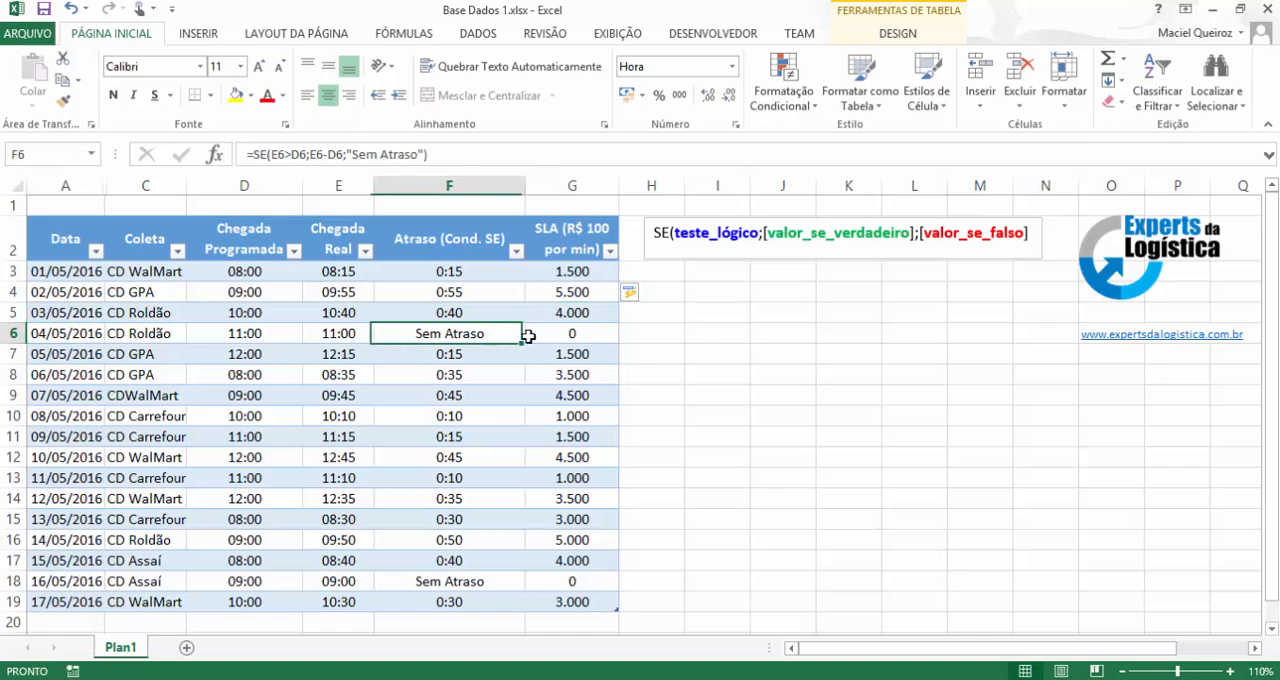
left_click(585, 334)
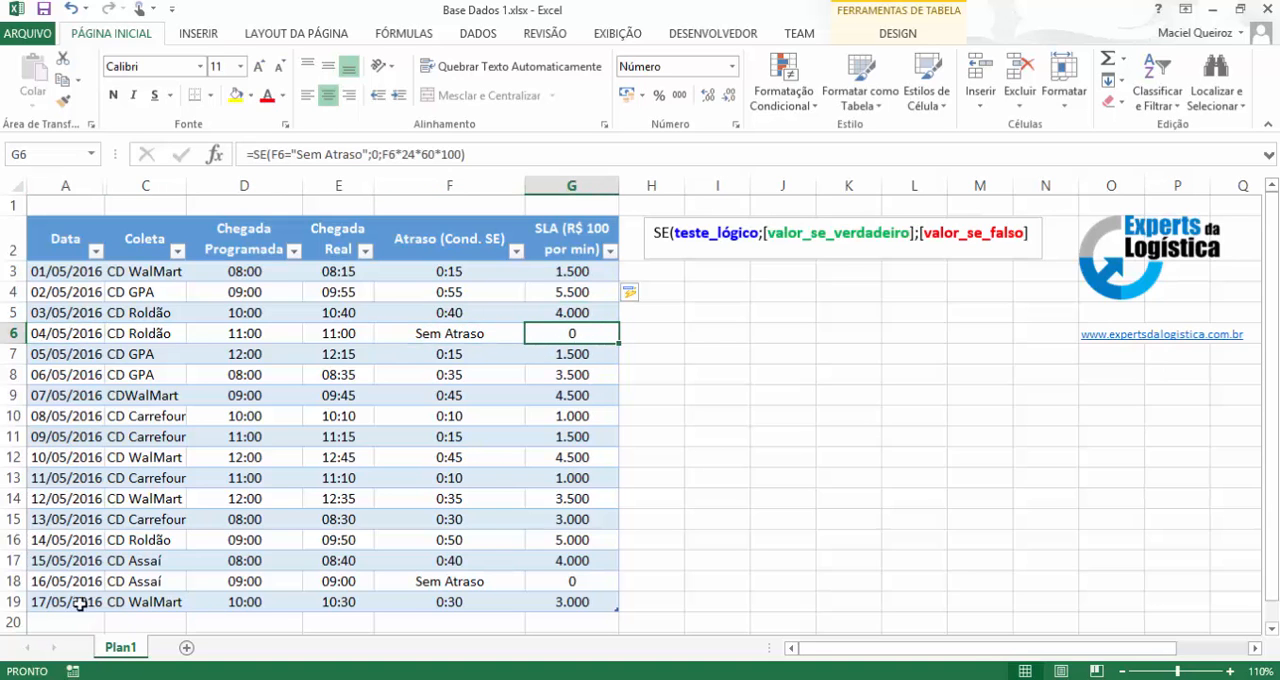
left_click(457, 582)
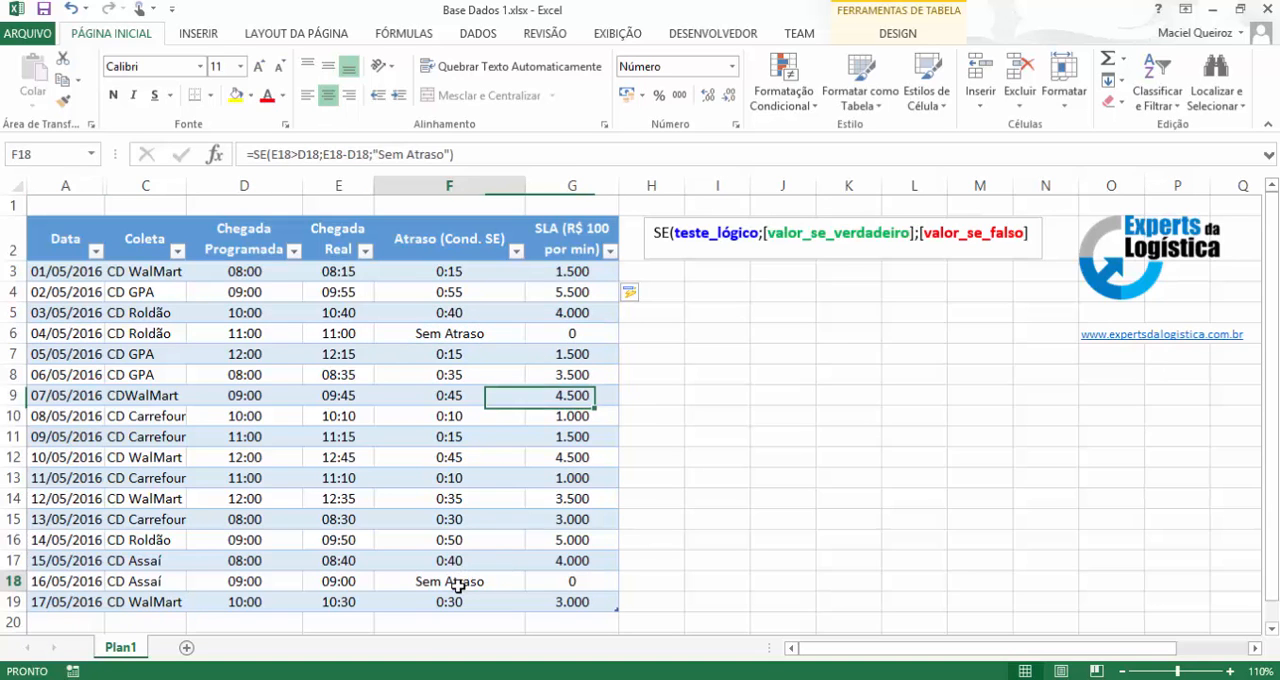
left_click(580, 581)
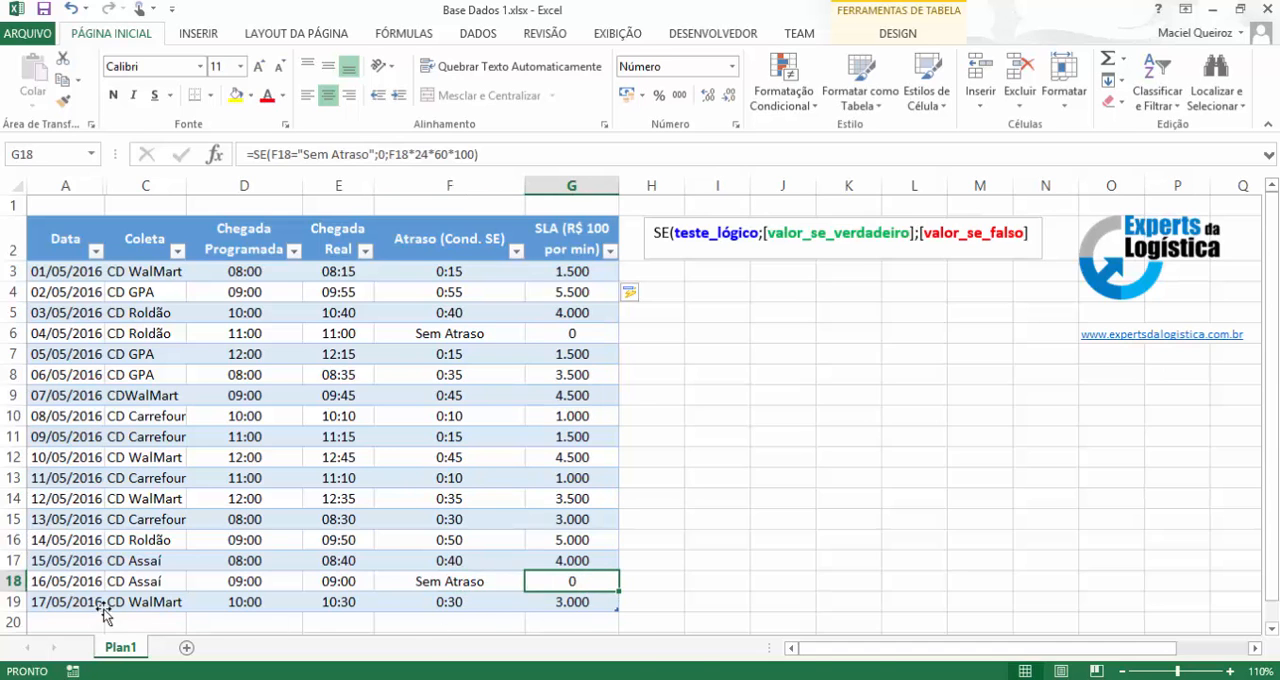
left_click(36, 603)
left_click(449, 605)
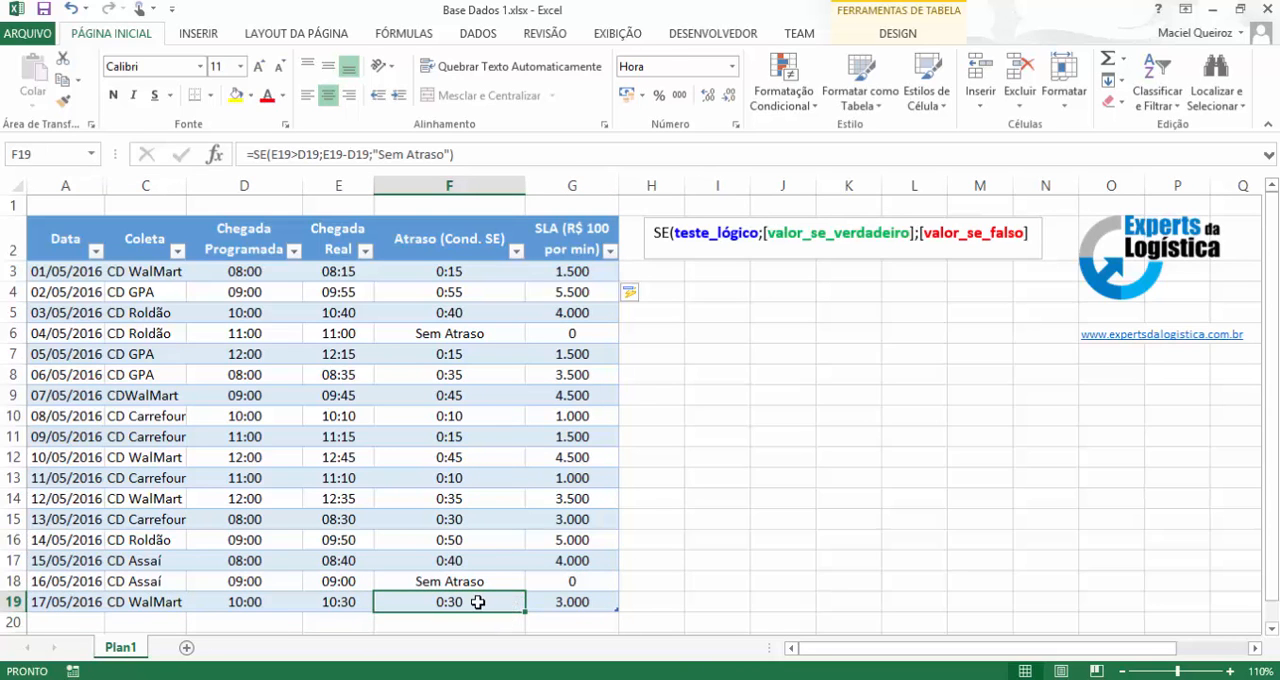
left_click(571, 604)
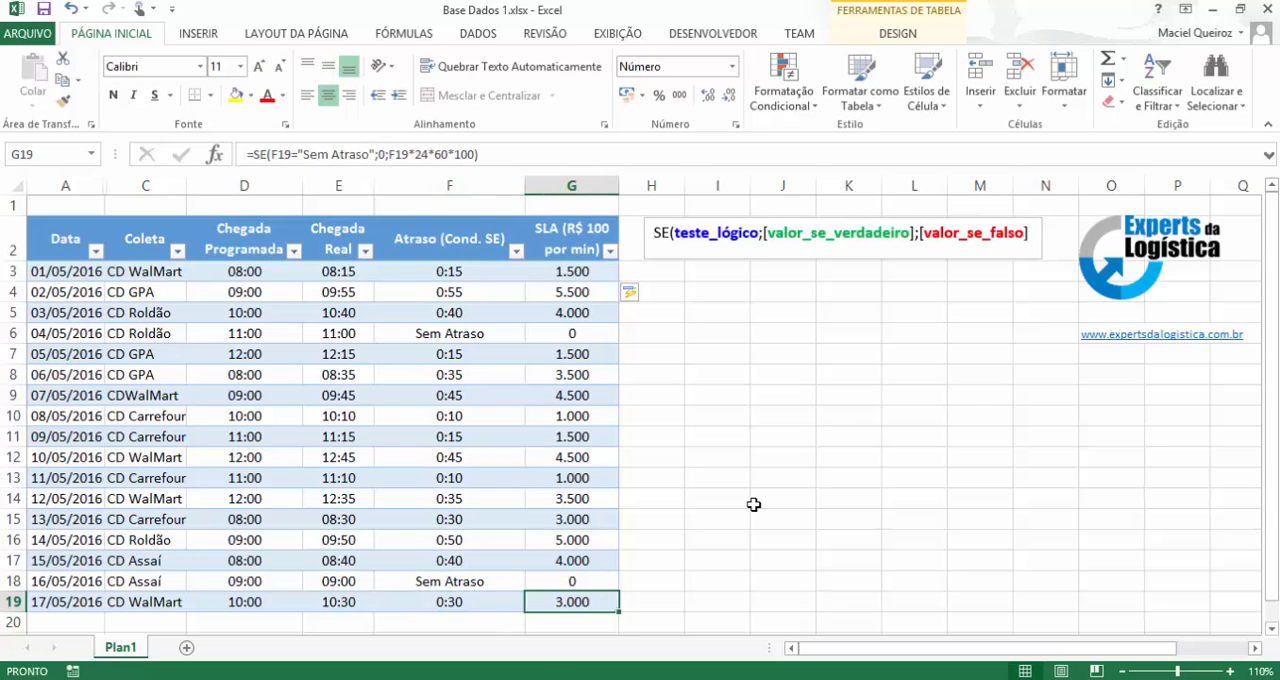